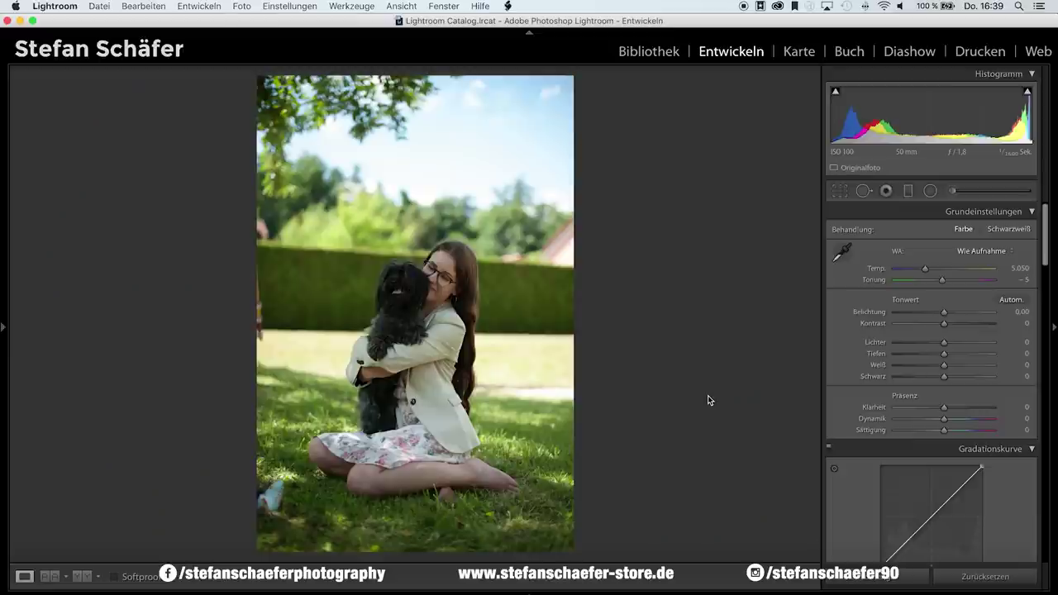
# Step: Return to the girl-and-dog photo and set Tiefen +20, Lichter −18 and Temp about 5.764
pyautogui.press('Right')
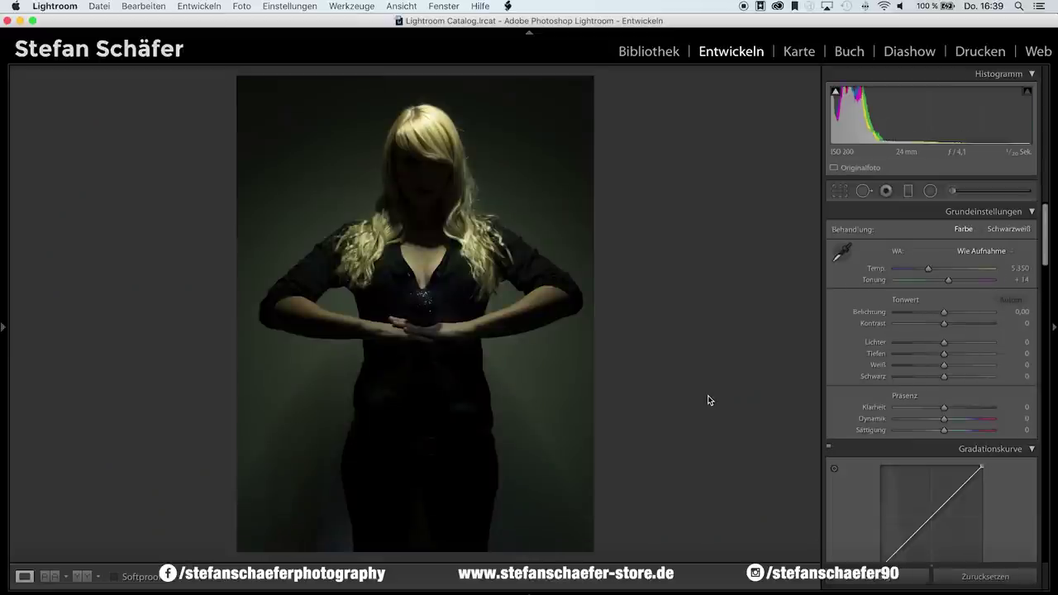
pyautogui.press('Right')
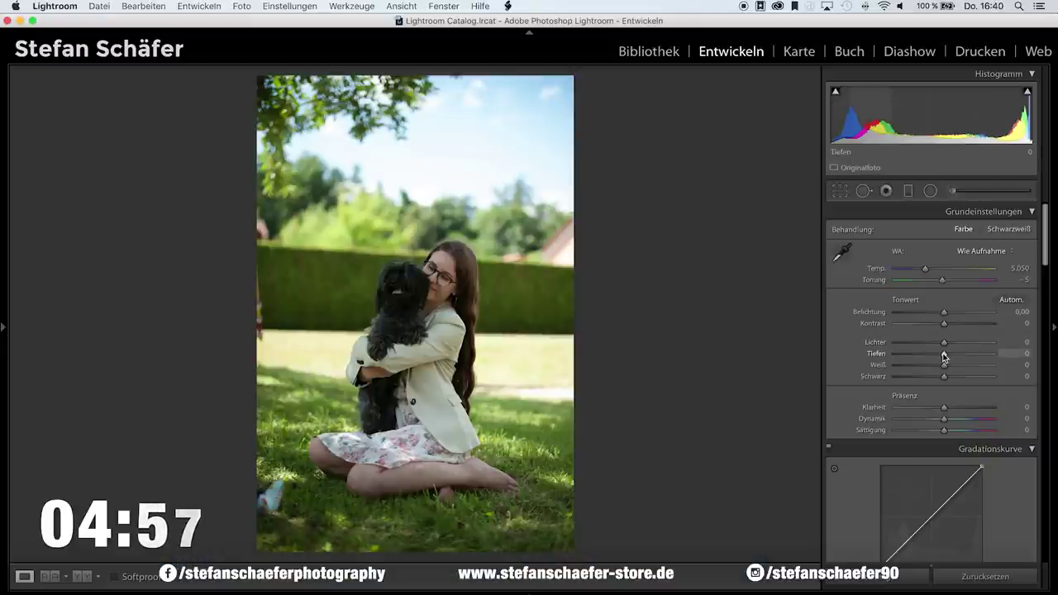
pyautogui.moveTo(944, 357); pyautogui.dragTo(954, 357)
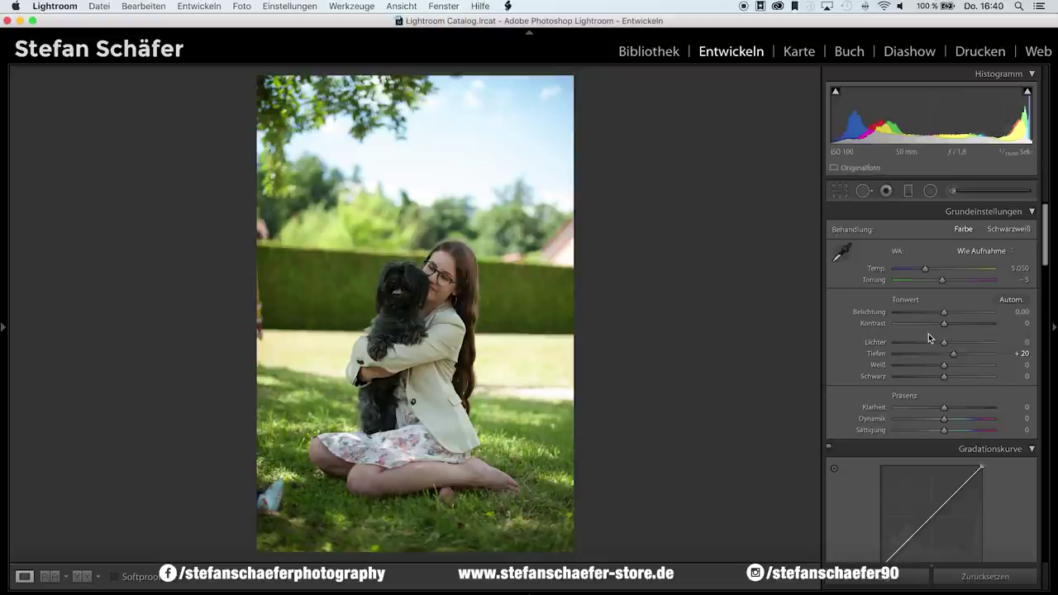
pyautogui.moveTo(943, 343); pyautogui.dragTo(936, 342)
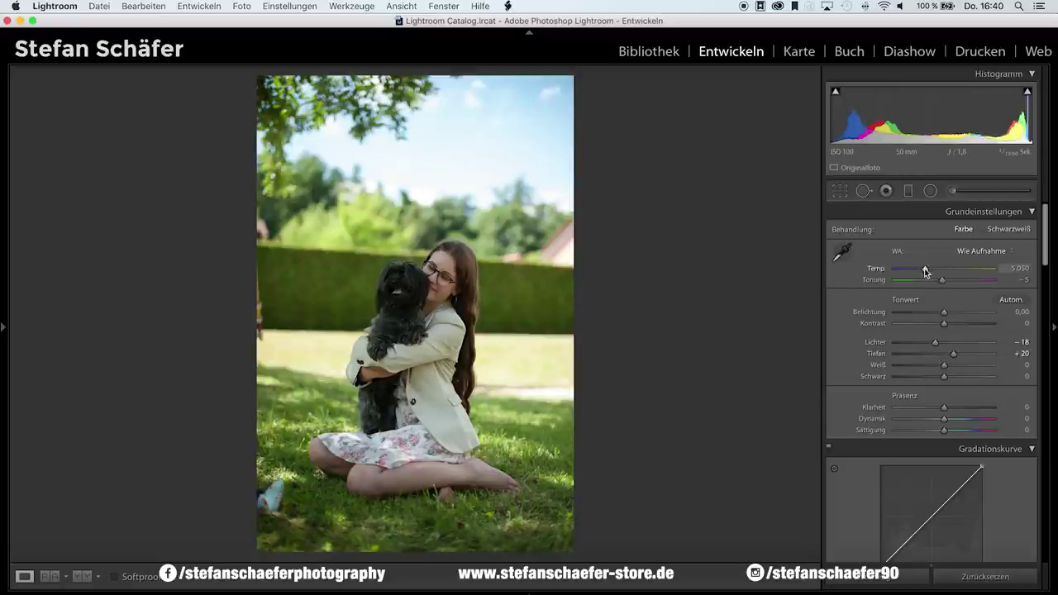
pyautogui.moveTo(926, 271); pyautogui.dragTo(932, 270)
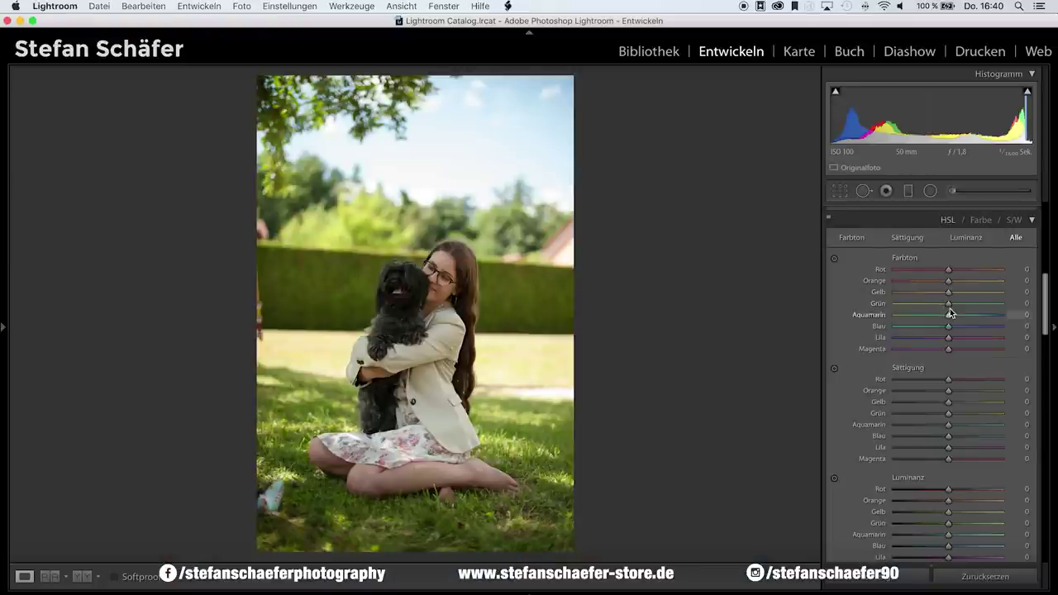
# Step: Set the HSL Grün hue to −74 so the grass and hedge turn golden
pyautogui.press('Down')
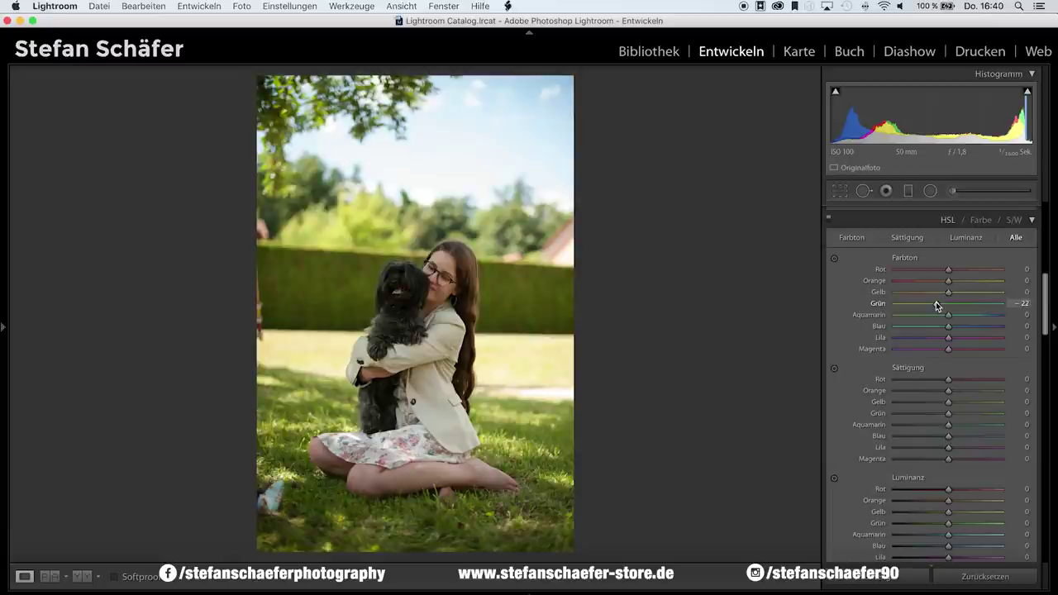
pyautogui.moveTo(925, 302); pyautogui.dragTo(905, 301)
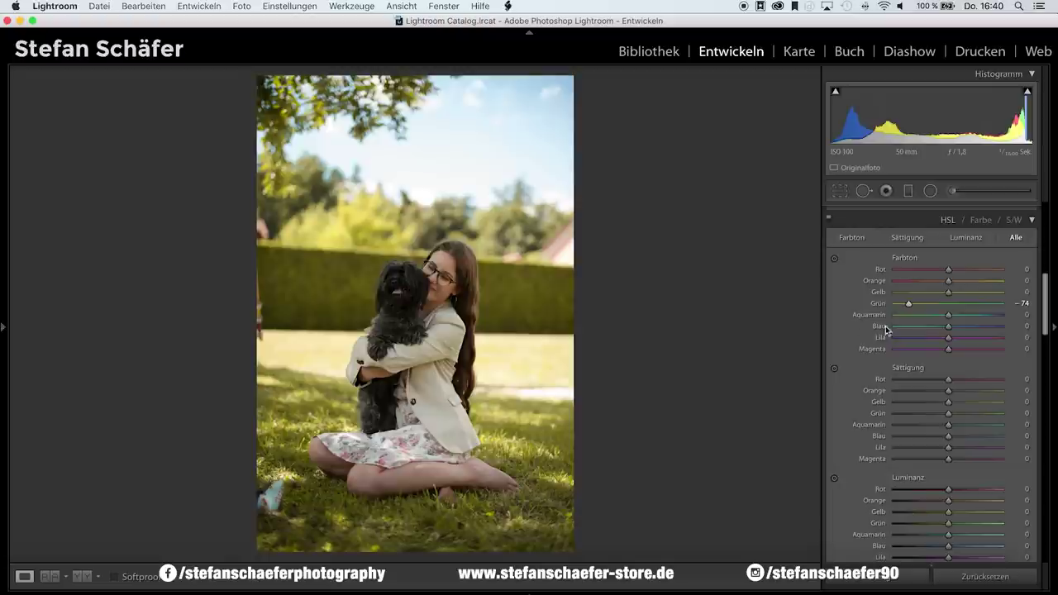
# Step: Add a reset radial filter over the girl and dog with exposure −0.89 outside it
pyautogui.click(929, 193)
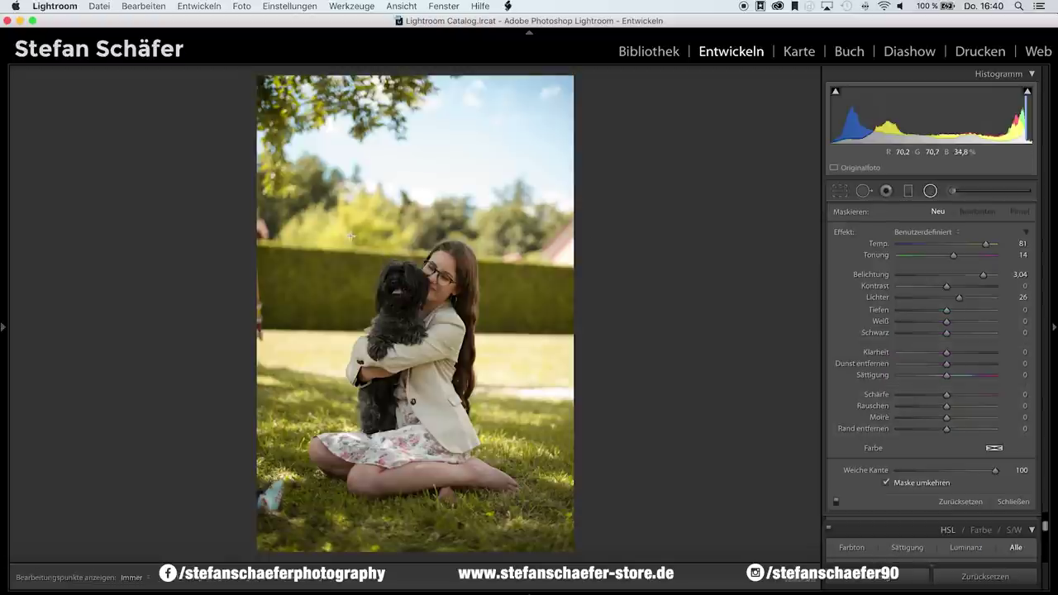
pyautogui.moveTo(346, 232); pyautogui.dragTo(483, 392)
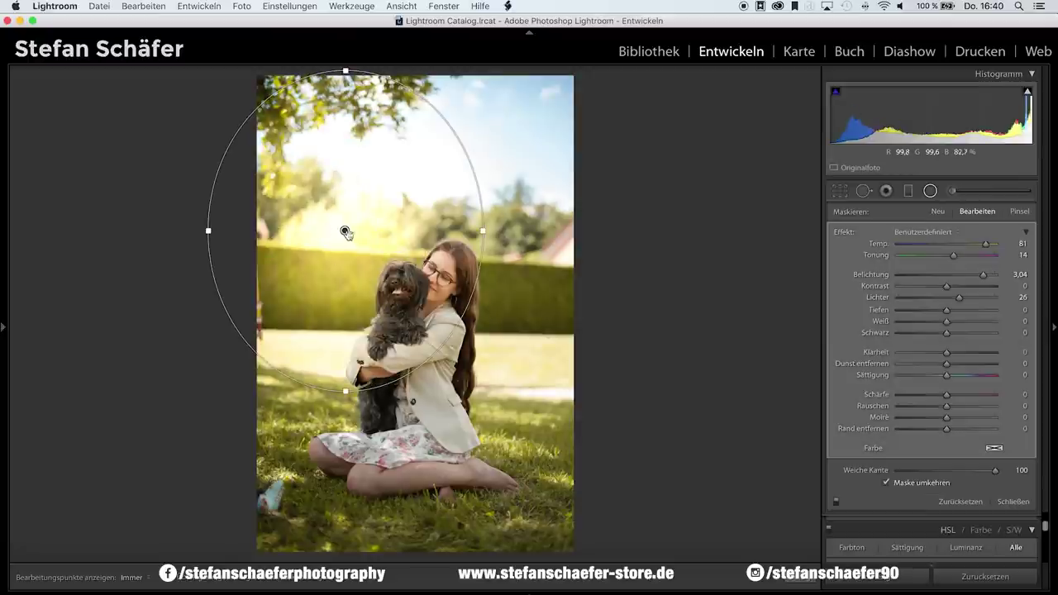
pyautogui.moveTo(383, 293); pyautogui.dragTo(412, 372)
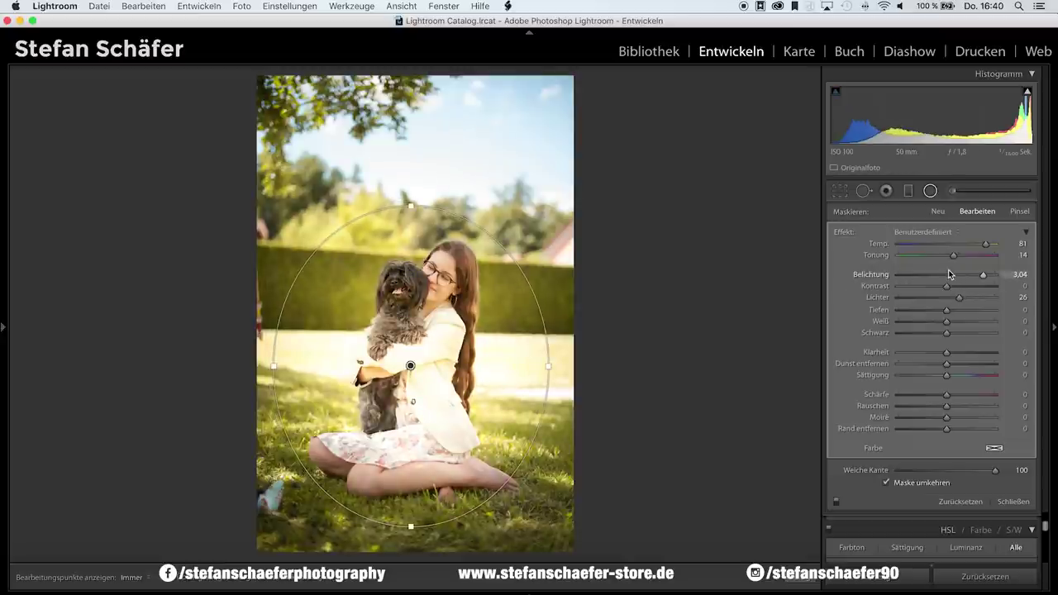
pyautogui.press('alt')
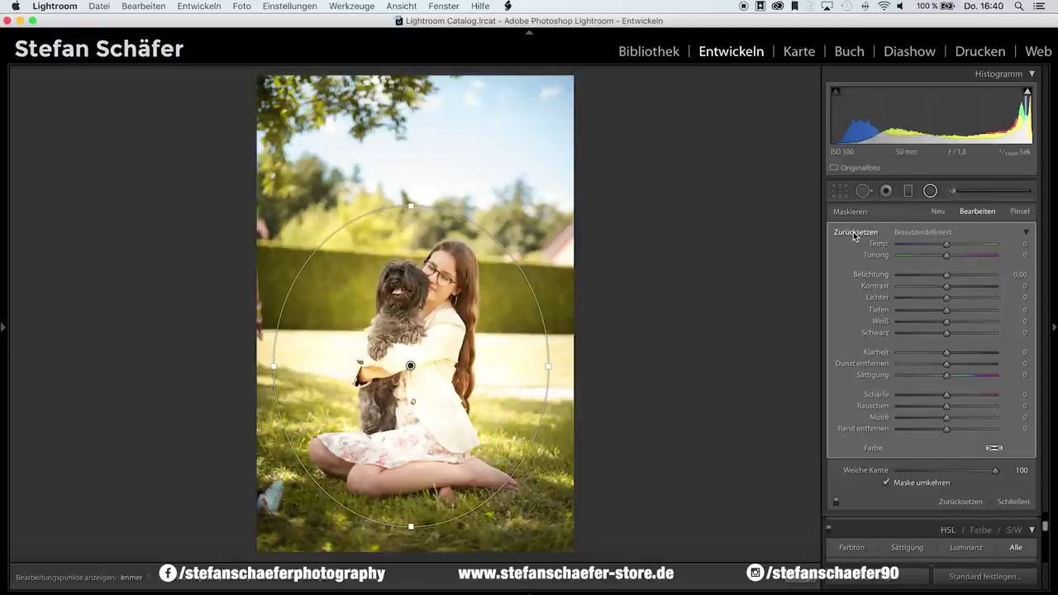
pyautogui.keyDown('alt'); pyautogui.click(855, 233); pyautogui.keyUp('alt')
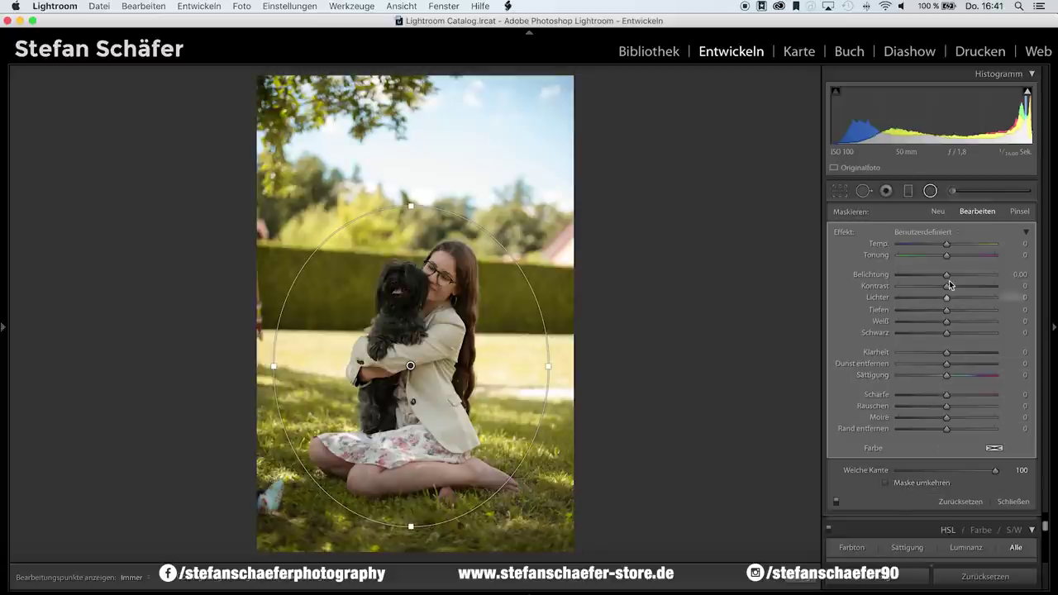
pyautogui.moveTo(945, 280); pyautogui.dragTo(941, 280)
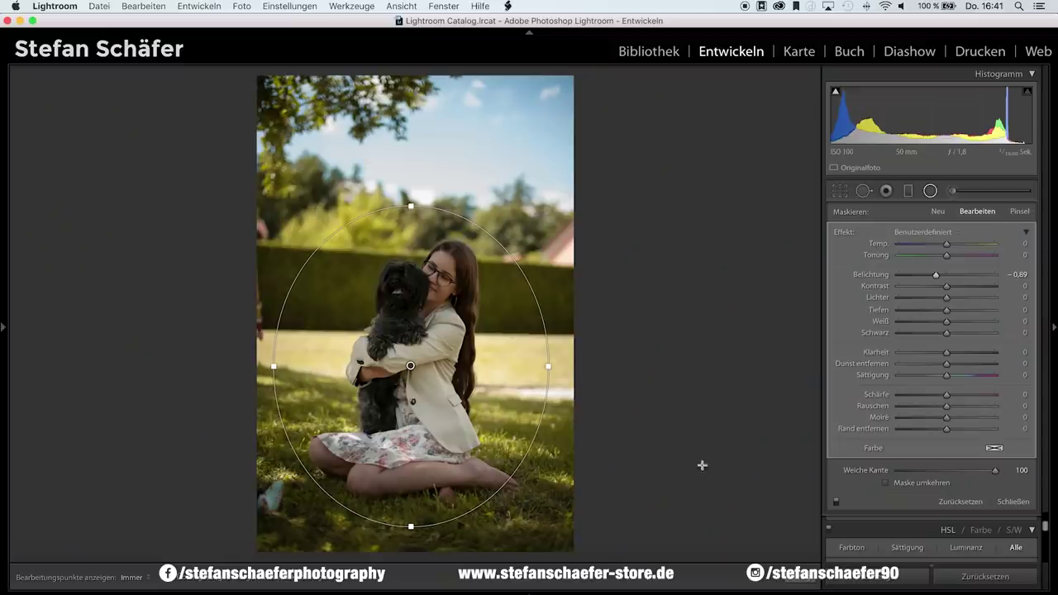
# Step: Draw a second radial filter and stretch it taller and wider around the girl and dog
pyautogui.click(930, 191)
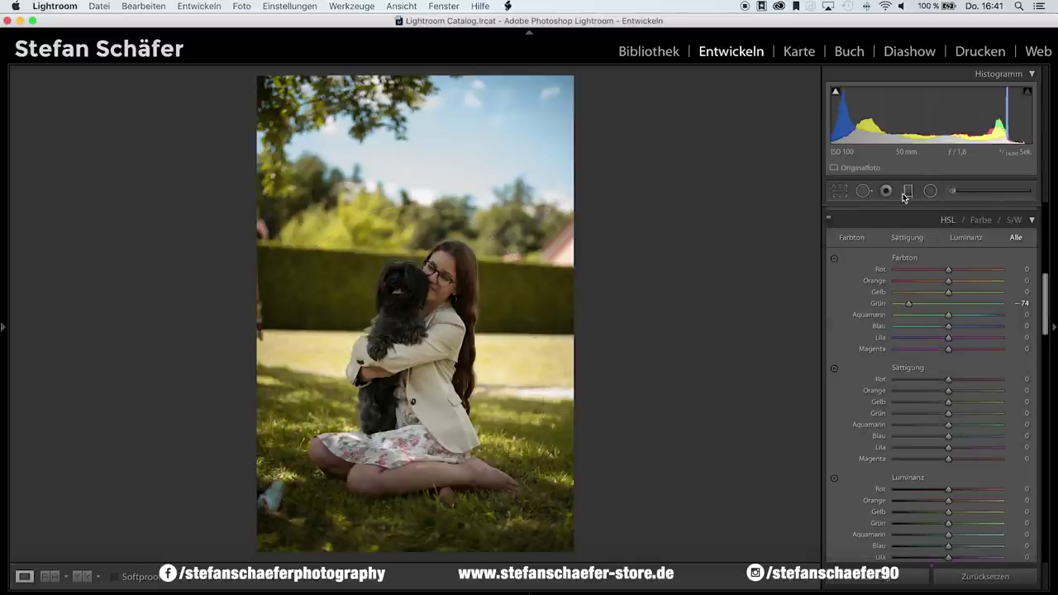
pyautogui.click(930, 191)
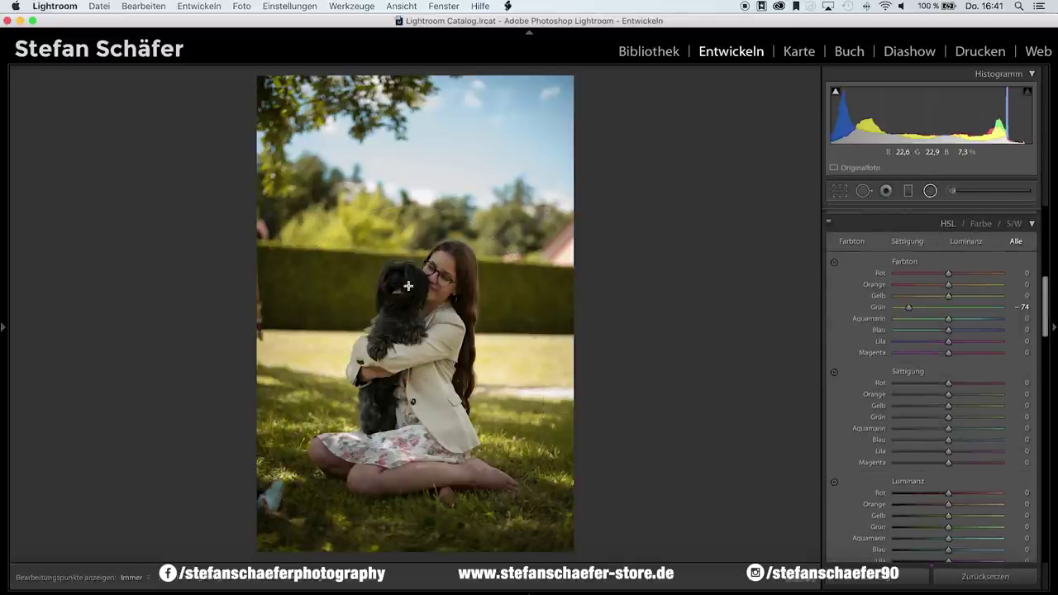
pyautogui.moveTo(368, 245); pyautogui.dragTo(467, 371)
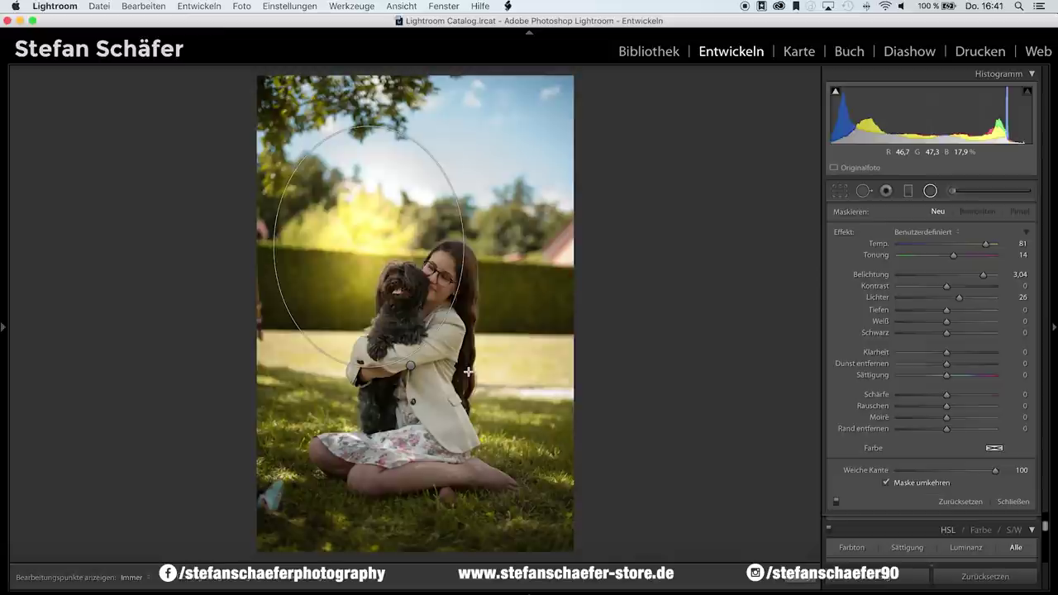
pyautogui.moveTo(409, 262); pyautogui.dragTo(439, 367)
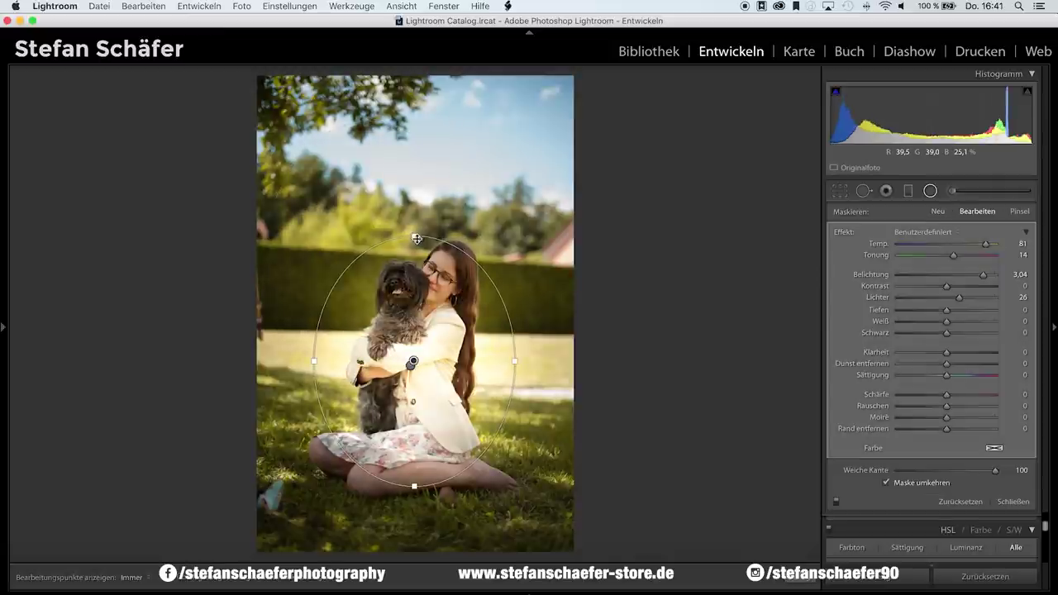
pyautogui.moveTo(418, 217); pyautogui.dragTo(414, 204)
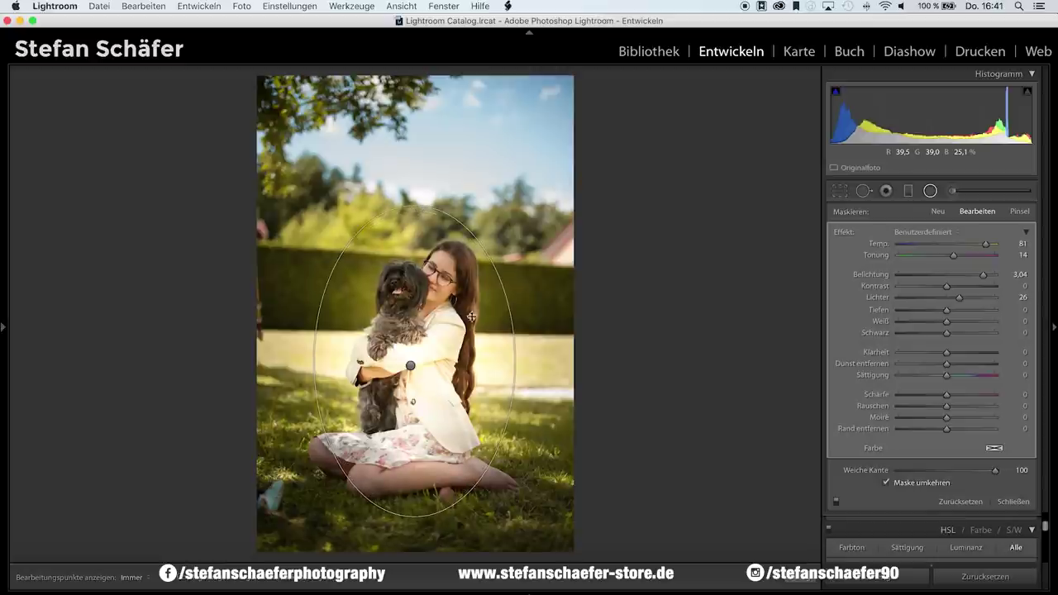
pyautogui.moveTo(534, 364); pyautogui.dragTo(539, 362)
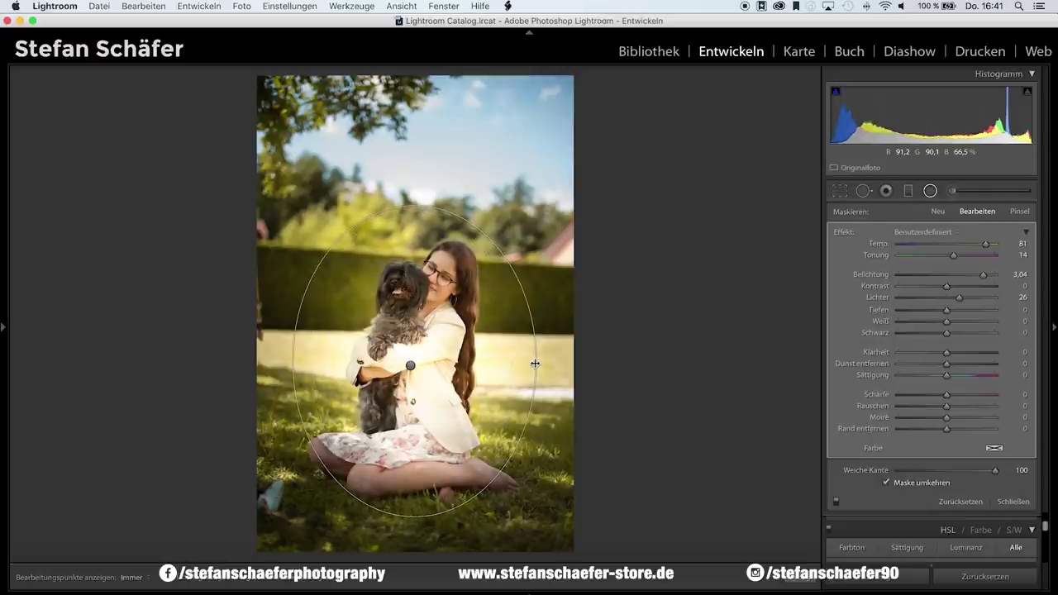
# Step: Reset the second oval, set exposure 1.65 and Tiefen 34, and widen it slightly
pyautogui.keyDown('alt'); pyautogui.click(847, 232); pyautogui.keyUp('alt')
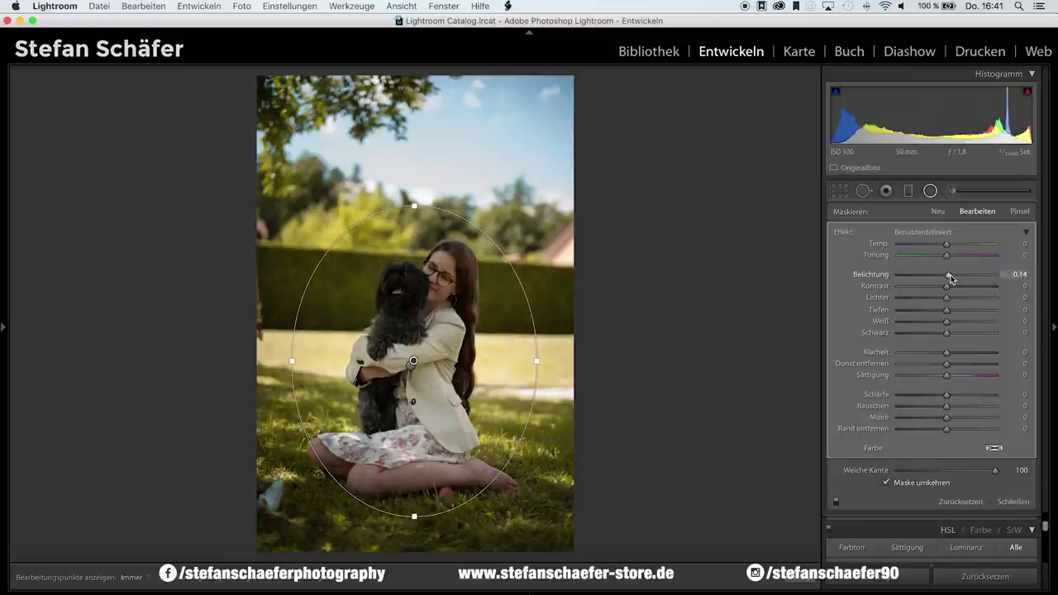
pyautogui.moveTo(962, 279)
pyautogui.mouseDown()
pyautogui.moveTo(975, 279)
pyautogui.moveTo(965, 278)
pyautogui.moveTo(964, 312)
pyautogui.mouseUp()
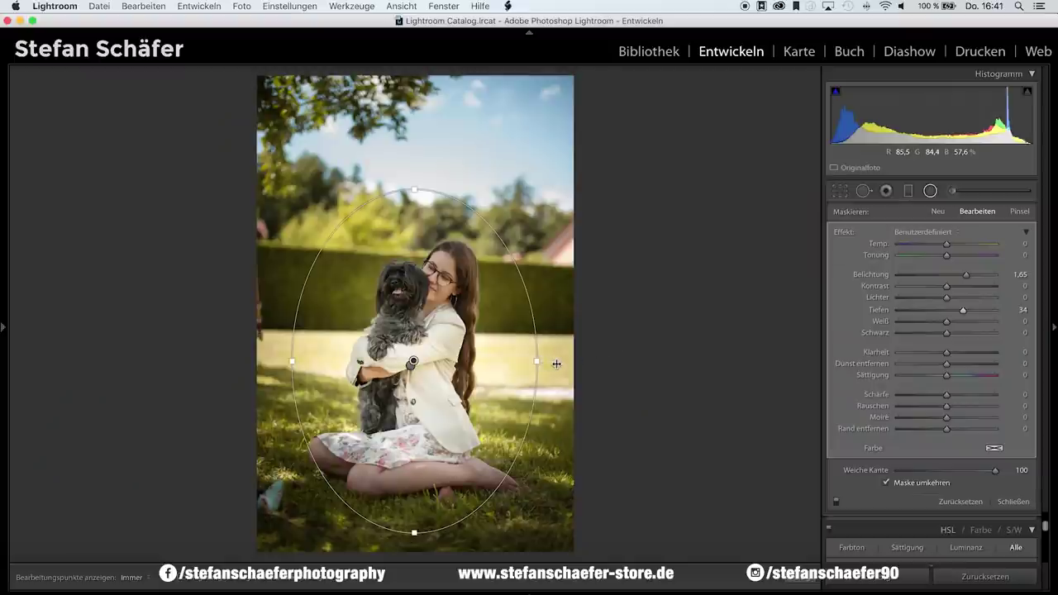
pyautogui.moveTo(556, 364); pyautogui.dragTo(556, 361)
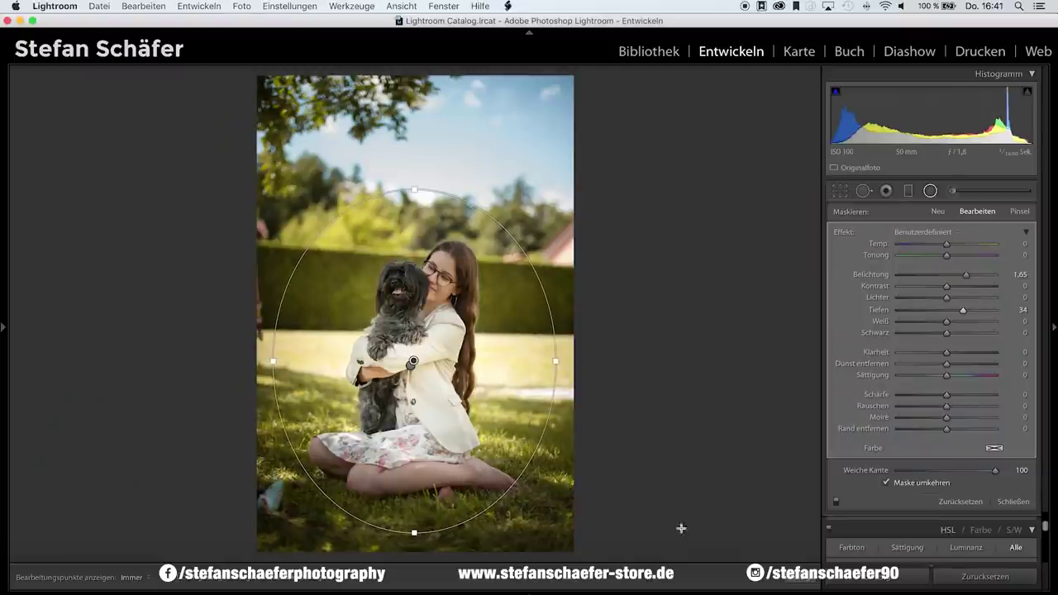
pyautogui.hotkey('shift', 'm')
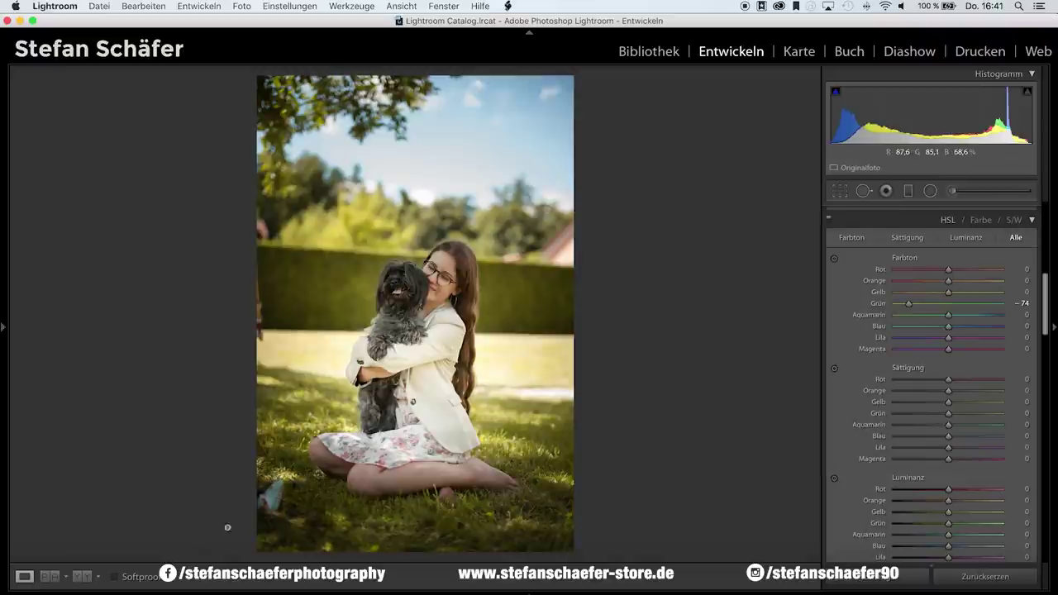
pyautogui.click(277, 504)
pyautogui.moveTo(272, 518); pyautogui.dragTo(361, 450)
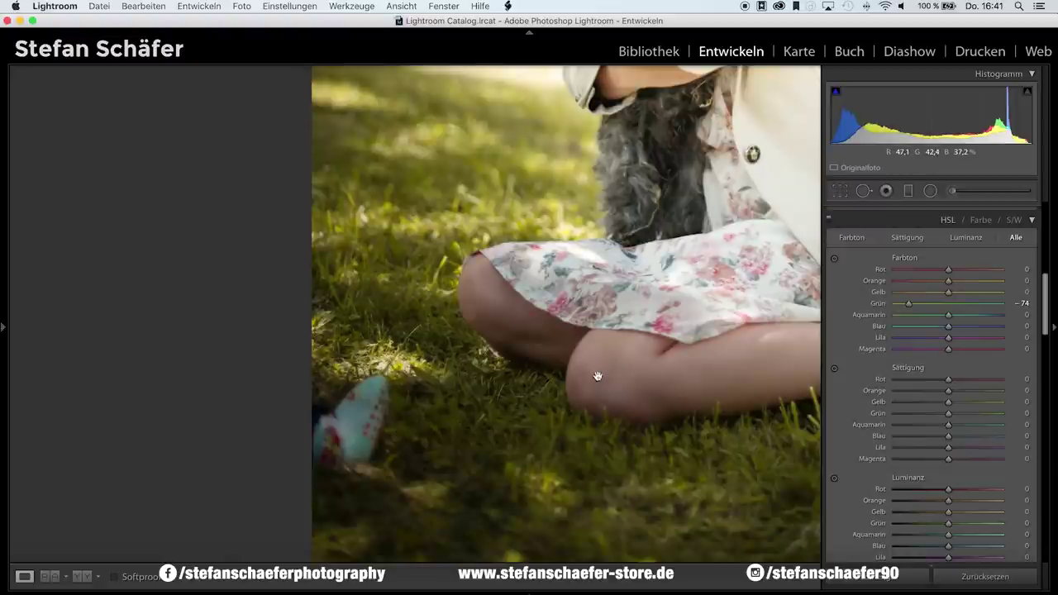
pyautogui.click(862, 191)
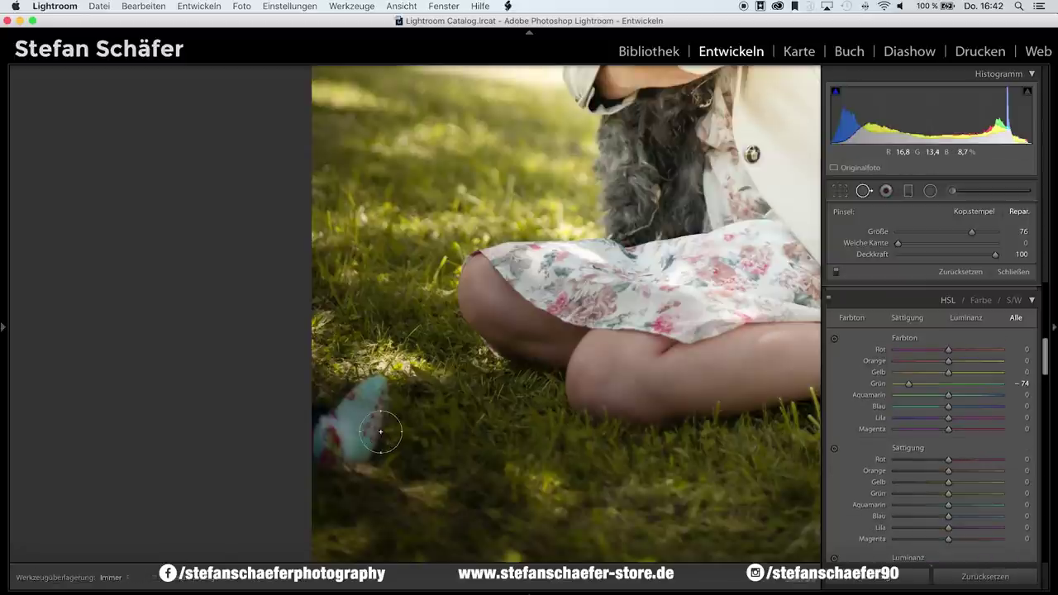
pyautogui.moveTo(388, 397); pyautogui.dragTo(342, 432)
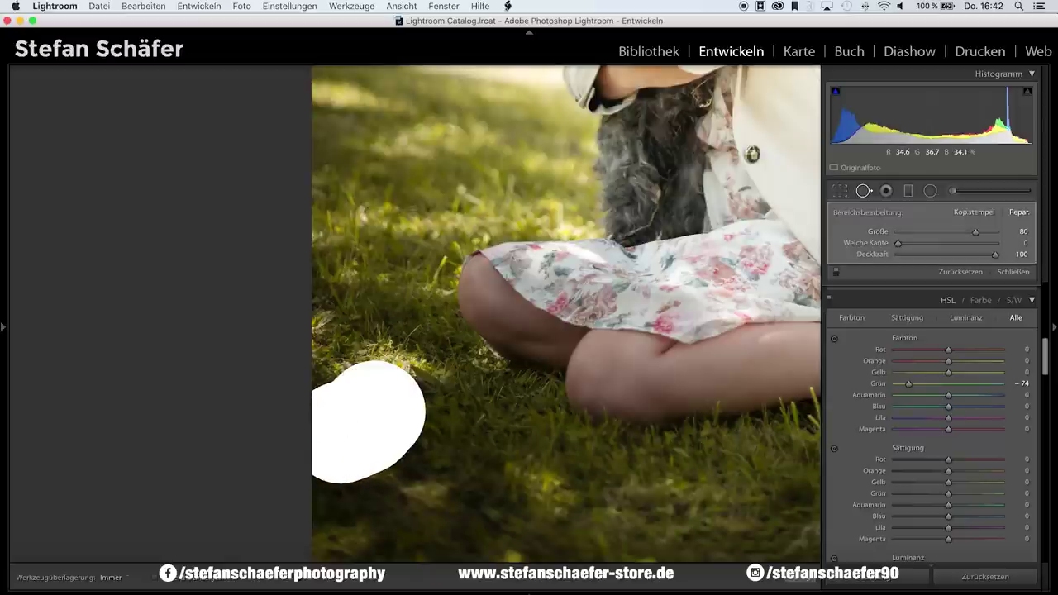
pyautogui.moveTo(374, 421); pyautogui.dragTo(376, 423)
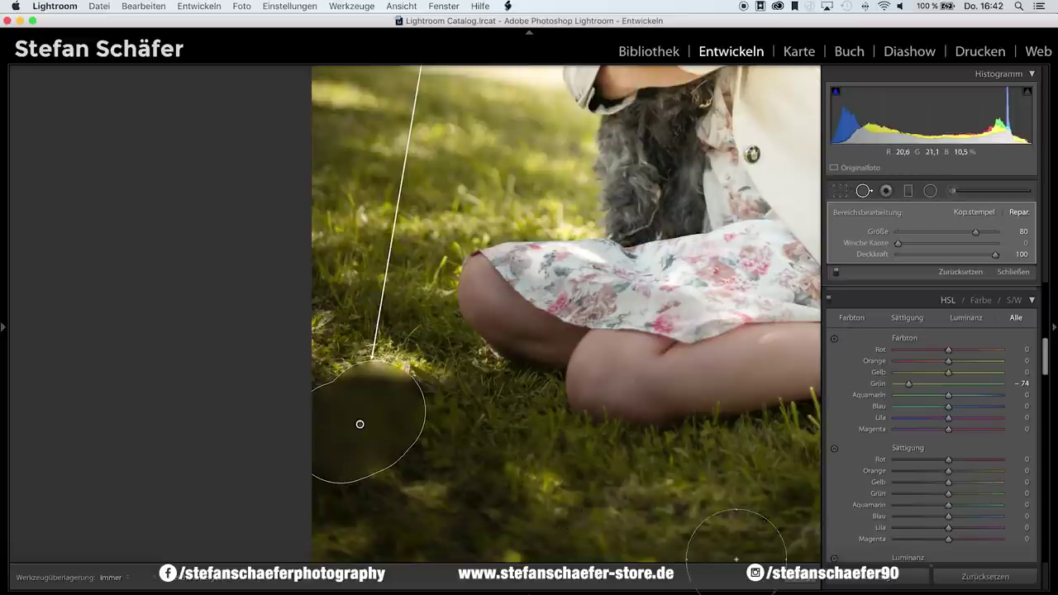
pyautogui.press('Escape')
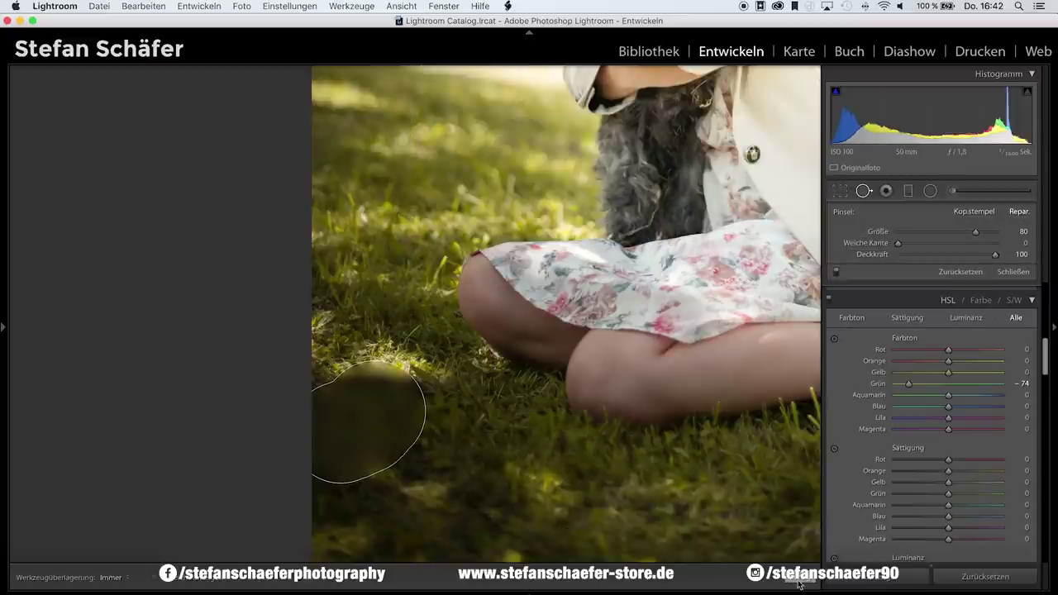
pyautogui.click(799, 584)
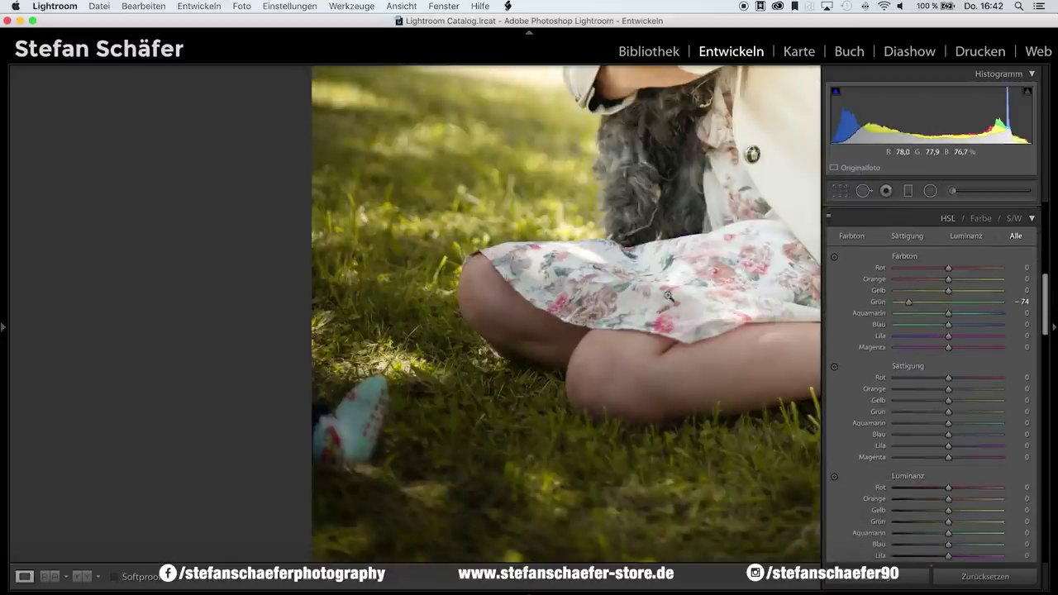
pyautogui.click(668, 295)
pyautogui.press('r')
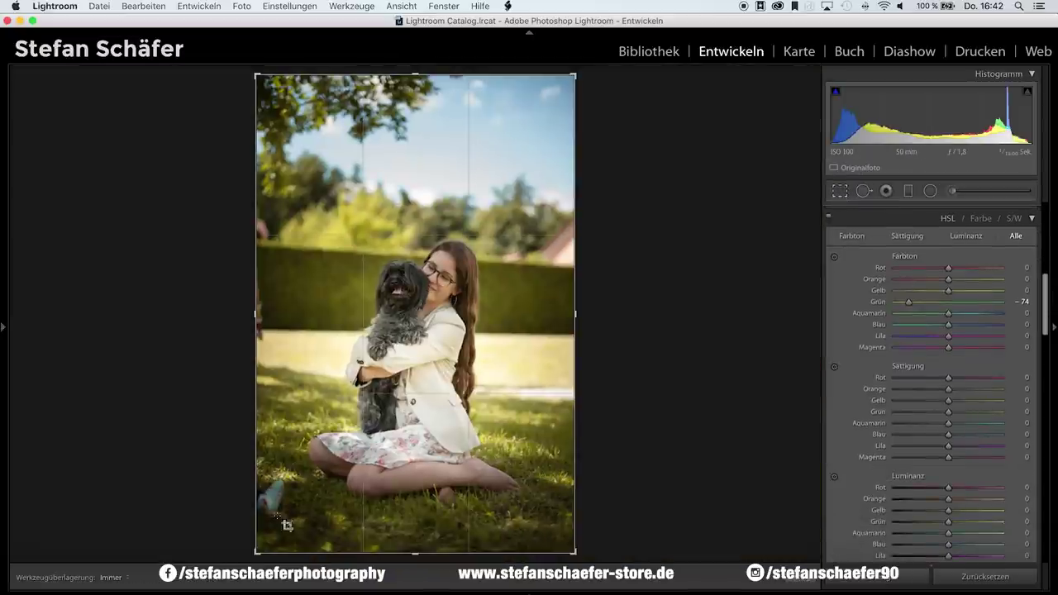
pyautogui.moveTo(261, 546); pyautogui.dragTo(267, 538)
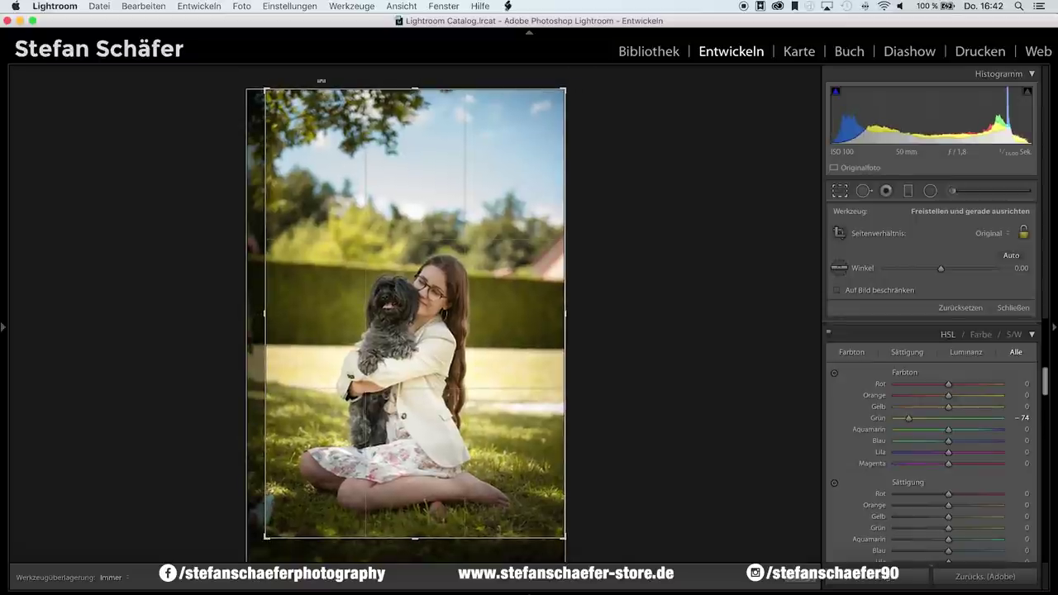
pyautogui.moveTo(321, 81)
pyautogui.mouseDown()
pyautogui.moveTo(534, 85)
pyautogui.moveTo(546, 107)
pyautogui.mouseUp()
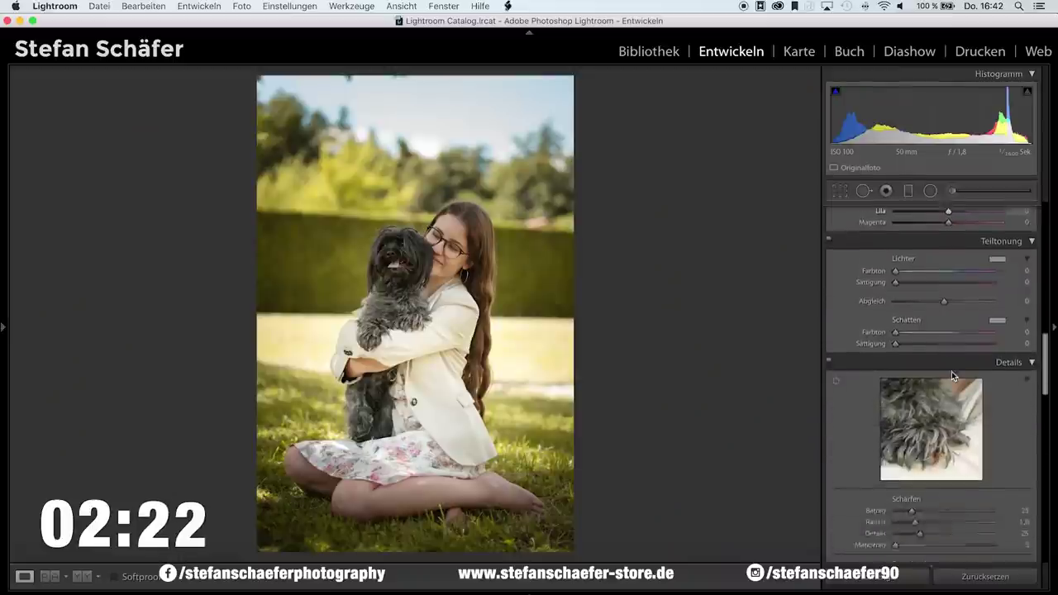
# Step: At 1:1 zoom, set sharpening Betrag to 90 and Maskieren to 30, then return to fit view
pyautogui.scroll(-1, 951, 371)
pyautogui.press('z')
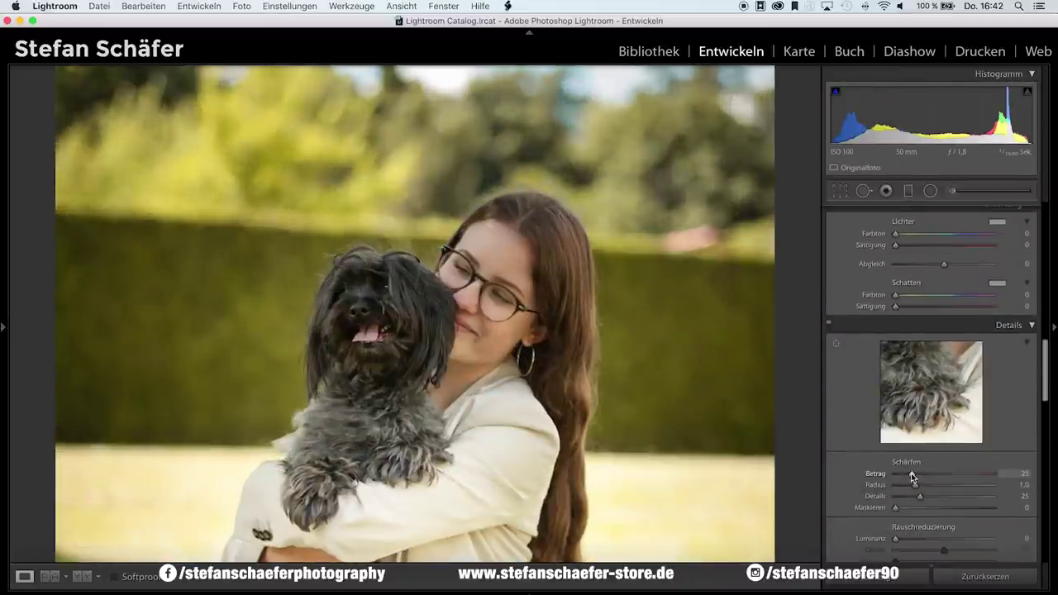
pyautogui.moveTo(947, 477); pyautogui.dragTo(948, 477)
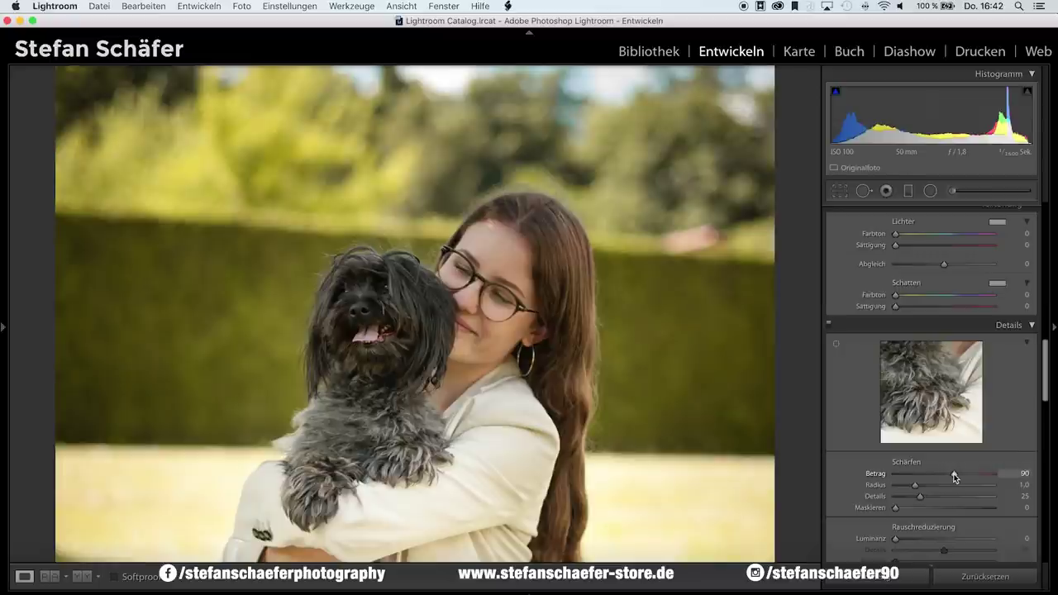
pyautogui.keyDown('alt'); pyautogui.click(893, 508); pyautogui.keyUp('alt')
pyautogui.moveTo(914, 509); pyautogui.dragTo(924, 509)
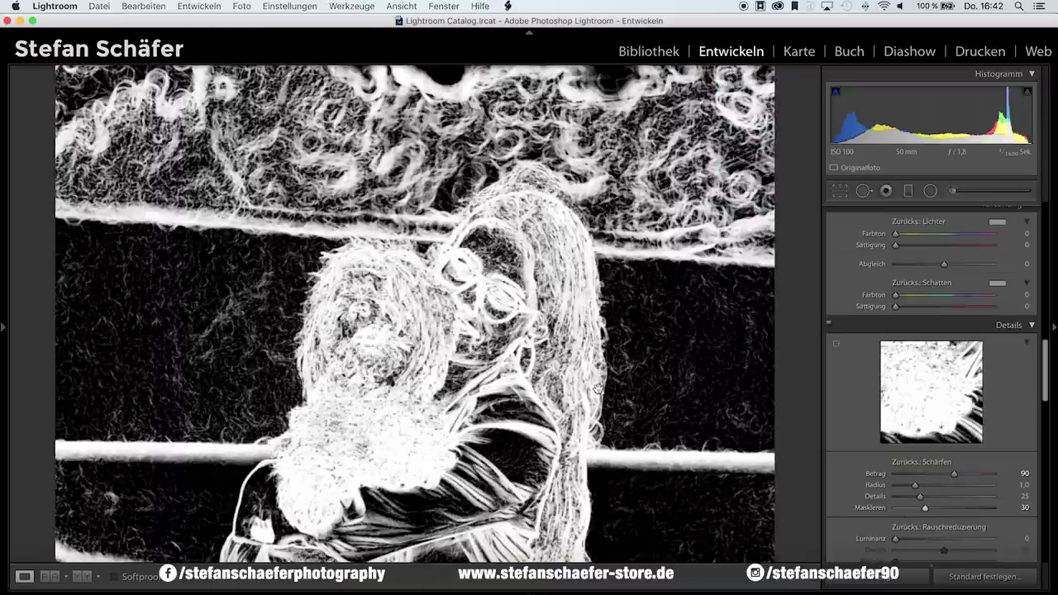
pyautogui.click(599, 390)
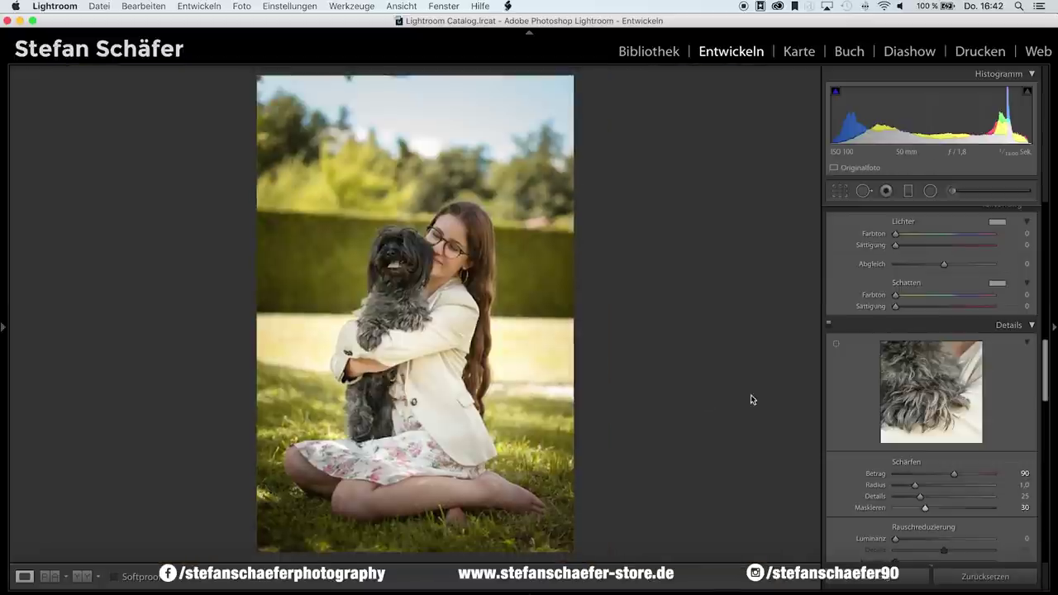
pyautogui.scroll(-5, 860, 426)
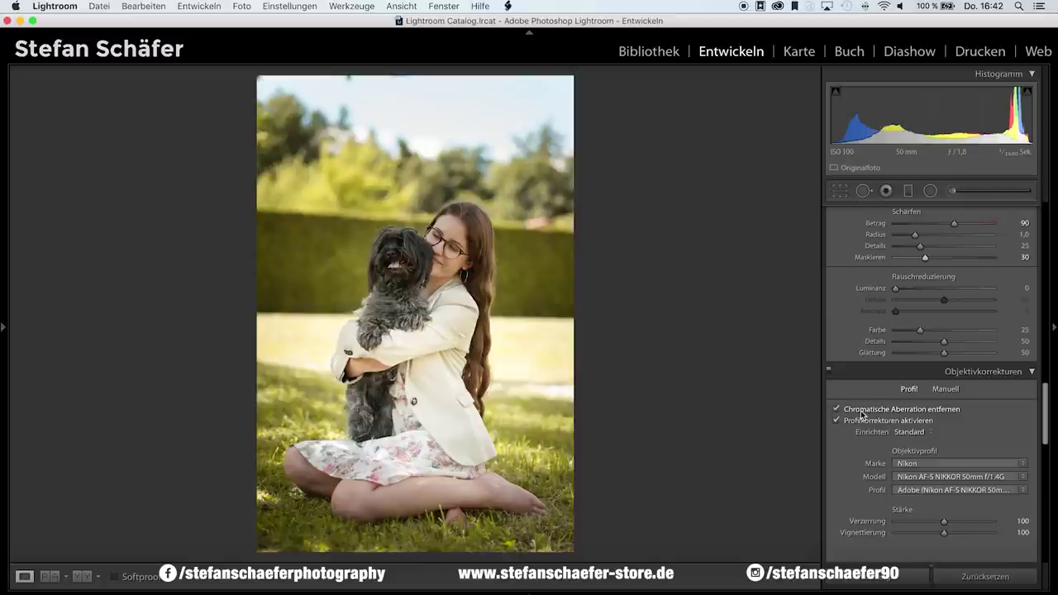
# Step: Add a slight dark vignette to the photo edges
pyautogui.scroll(-3, 875, 435)
pyautogui.scroll(-3, 875, 435)
pyautogui.scroll(-3, 873, 436)
pyautogui.scroll(-3, 873, 435)
pyautogui.moveTo(934, 259); pyautogui.dragTo(938, 261)
# Step: Set Kamerakalibrierung hues to Blau −31, Grün −27 and Rot +20
pyautogui.scroll(-2, 887, 331)
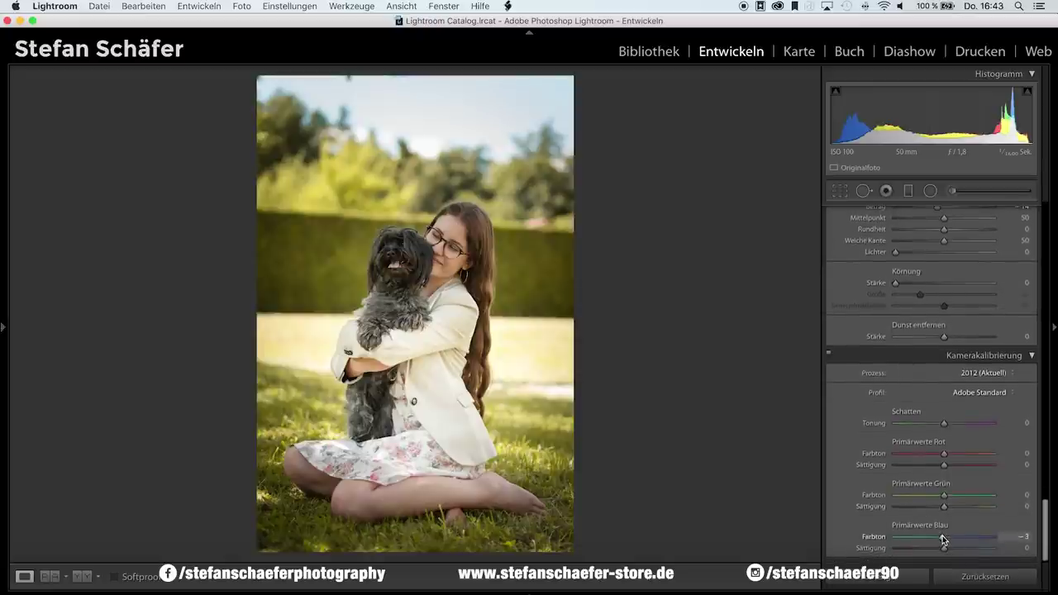
pyautogui.moveTo(931, 539); pyautogui.dragTo(924, 539)
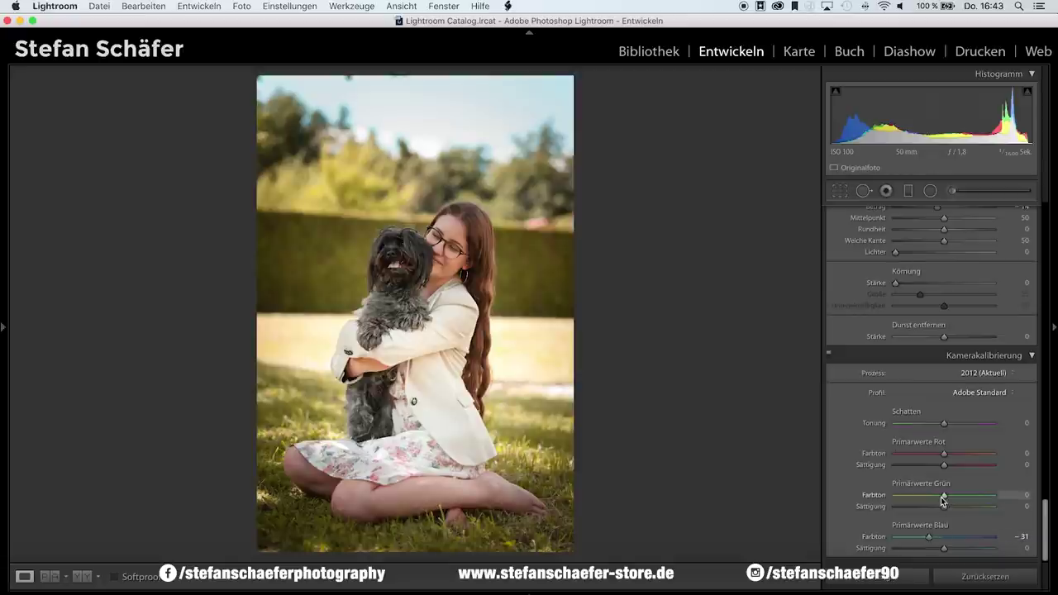
pyautogui.moveTo(939, 501); pyautogui.dragTo(931, 500)
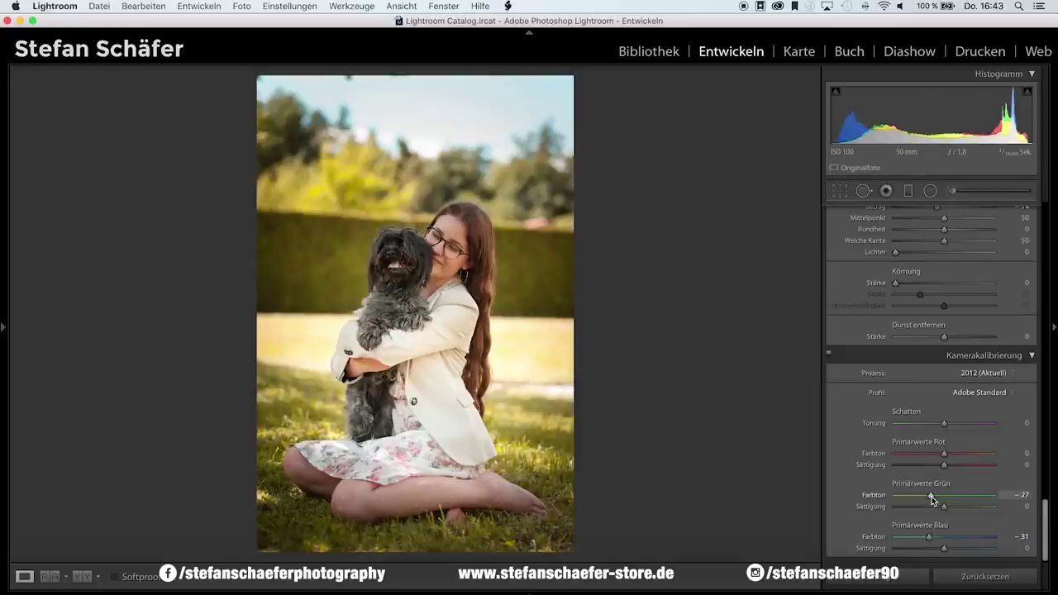
pyautogui.moveTo(946, 457); pyautogui.dragTo(958, 457)
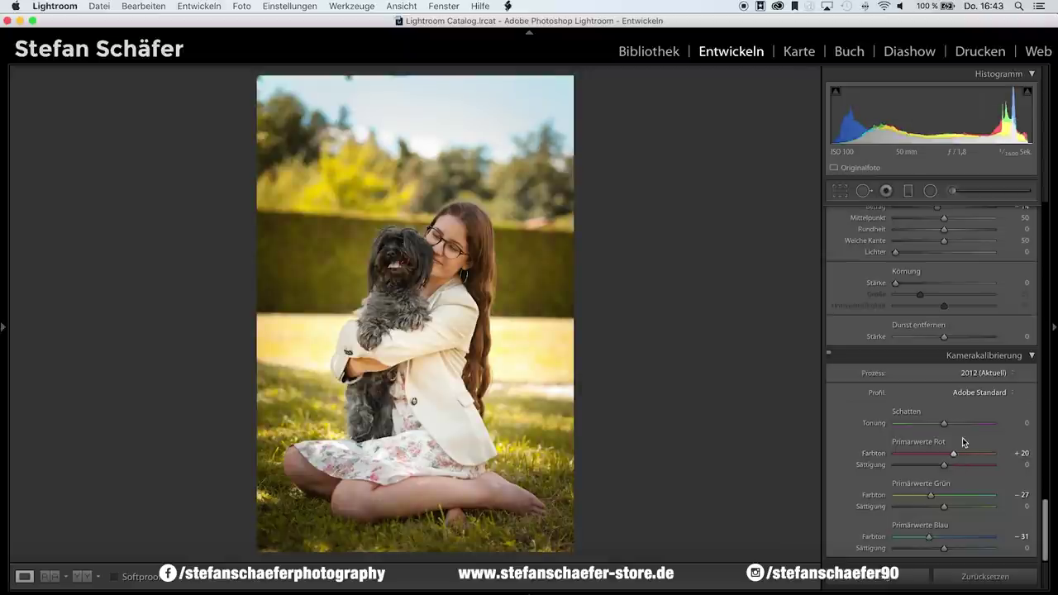
pyautogui.scroll(1, 967, 446)
pyautogui.scroll(5, 969, 410)
pyautogui.scroll(5, 972, 406)
pyautogui.scroll(3, 972, 407)
pyautogui.scroll(5, 972, 407)
pyautogui.scroll(5, 972, 406)
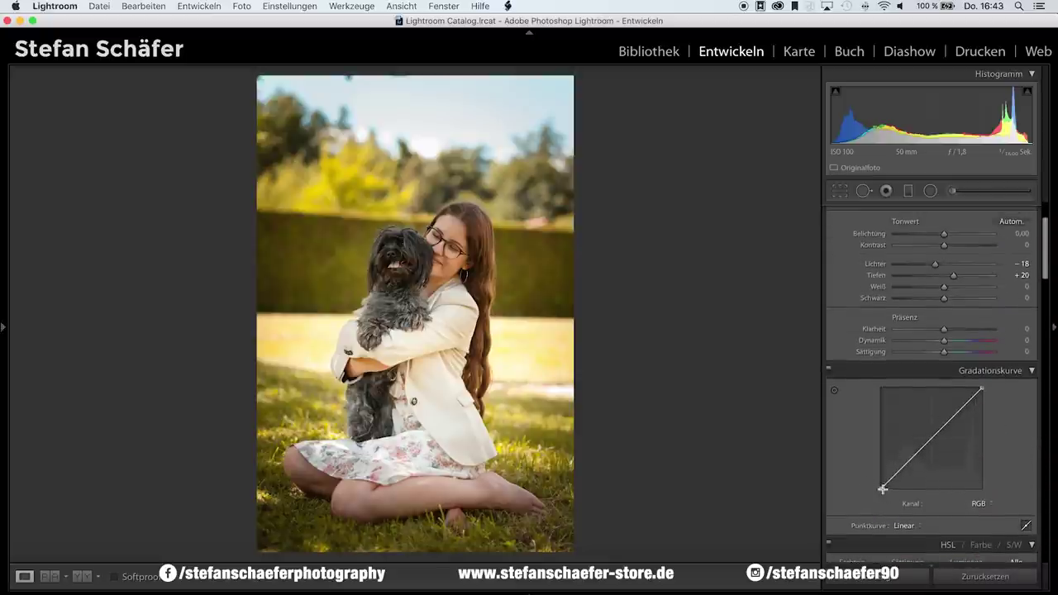
# Step: Shape an S tone curve with a lifted black point, lowered shadows and raised highlights
pyautogui.moveTo(880, 488); pyautogui.dragTo(880, 480)
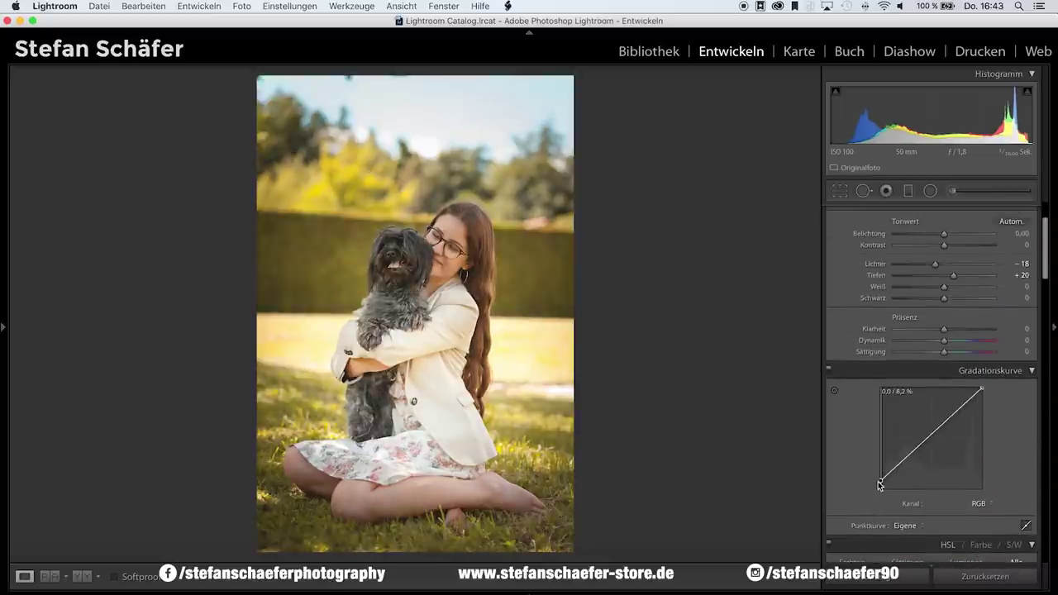
pyautogui.moveTo(903, 460); pyautogui.dragTo(905, 470)
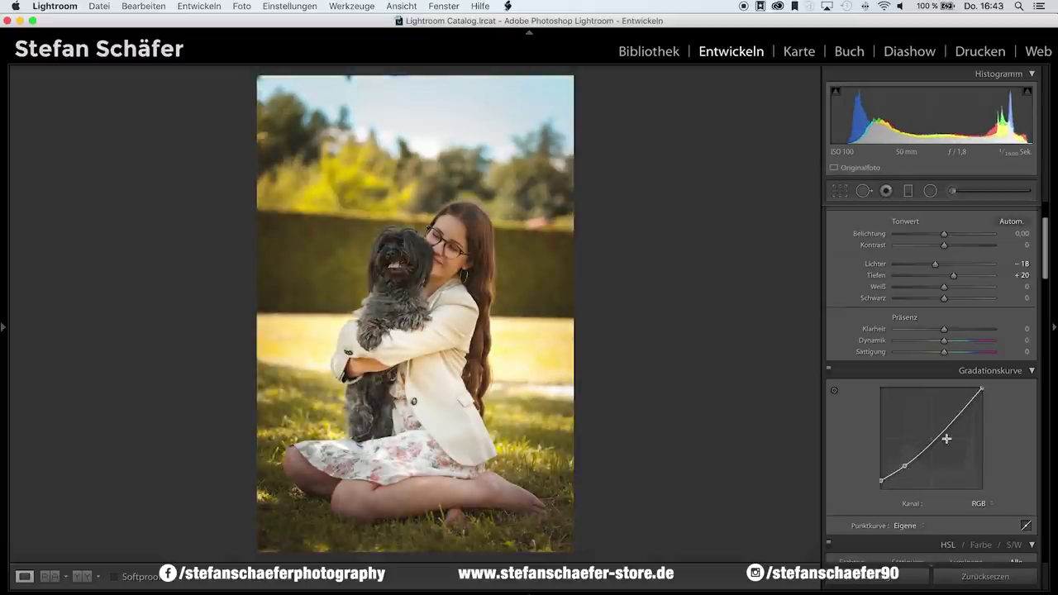
pyautogui.moveTo(952, 425); pyautogui.dragTo(956, 408)
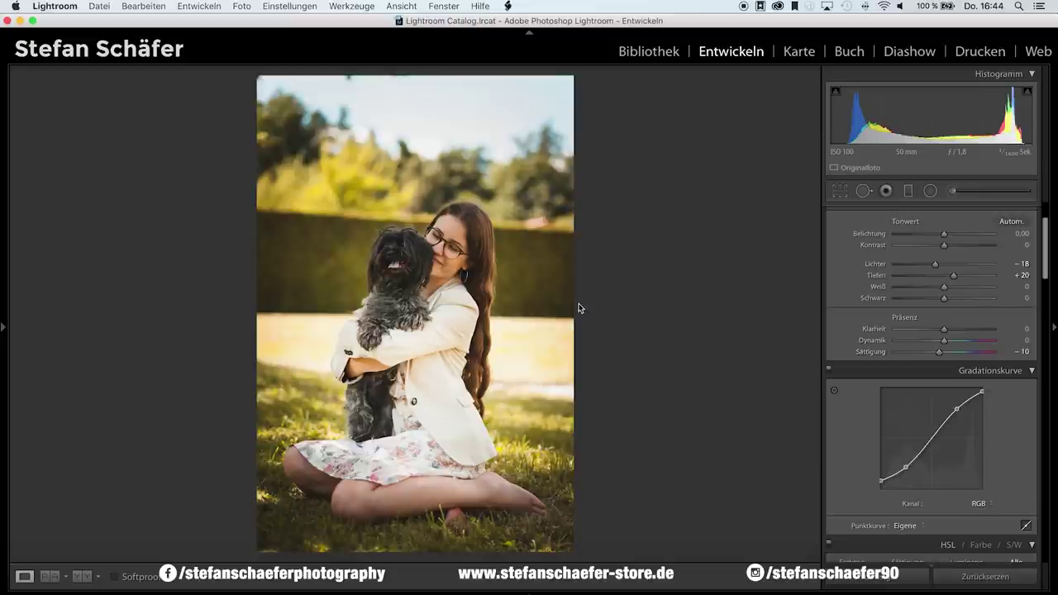
pyautogui.click(907, 192)
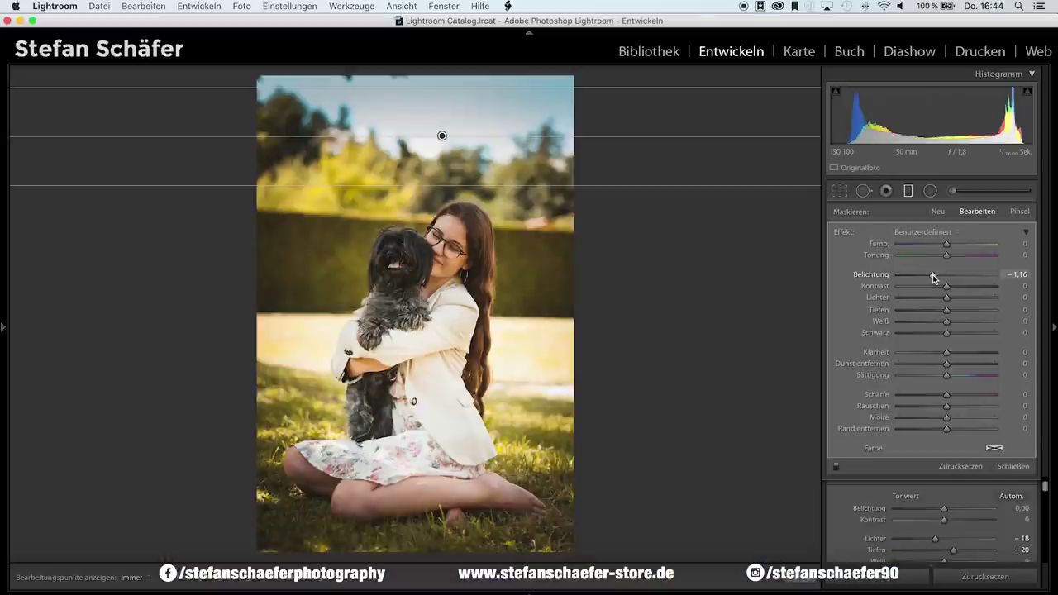
# Step: Set the graduated filter's exposure to −0.97 to darken the sky, then close it
pyautogui.moveTo(932, 275); pyautogui.dragTo(935, 274)
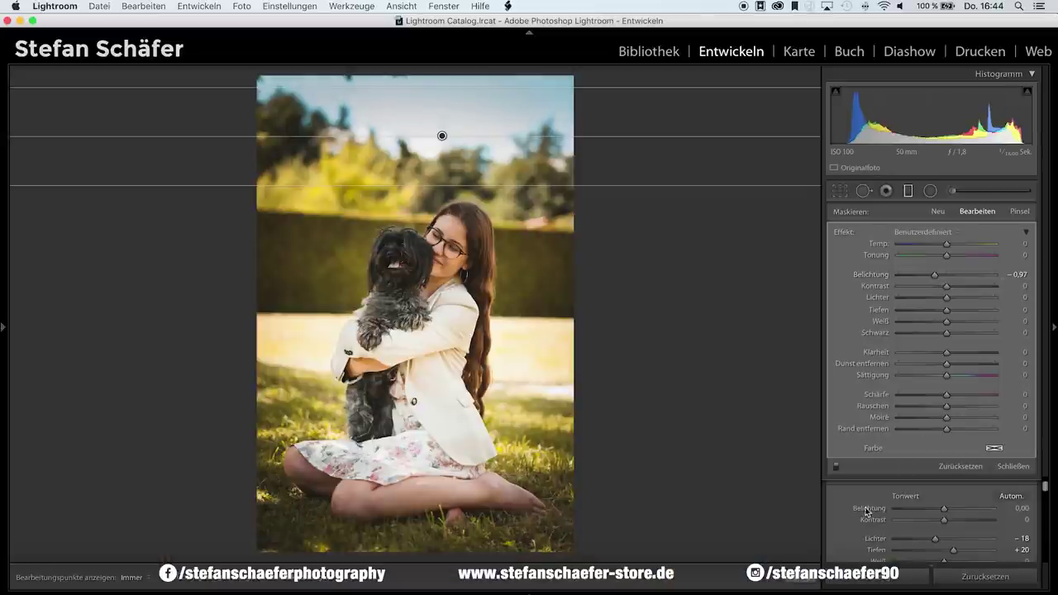
pyautogui.press('m')
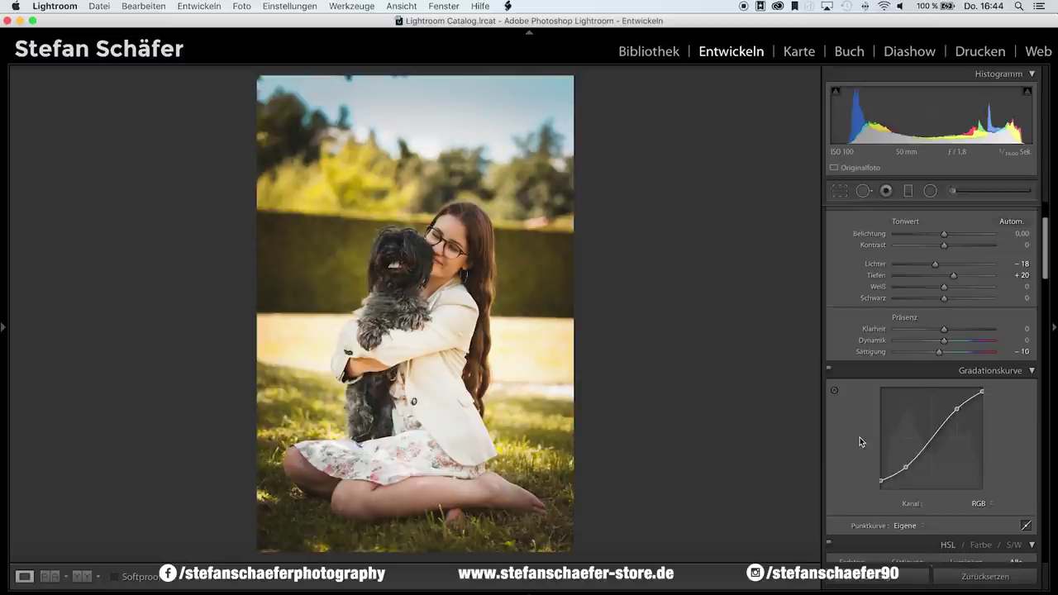
pyautogui.scroll(-5, 859, 442)
pyautogui.scroll(-5, 858, 442)
pyautogui.scroll(-5, 856, 442)
pyautogui.scroll(-5, 854, 442)
pyautogui.scroll(-3, 854, 442)
pyautogui.scroll(-4, 854, 442)
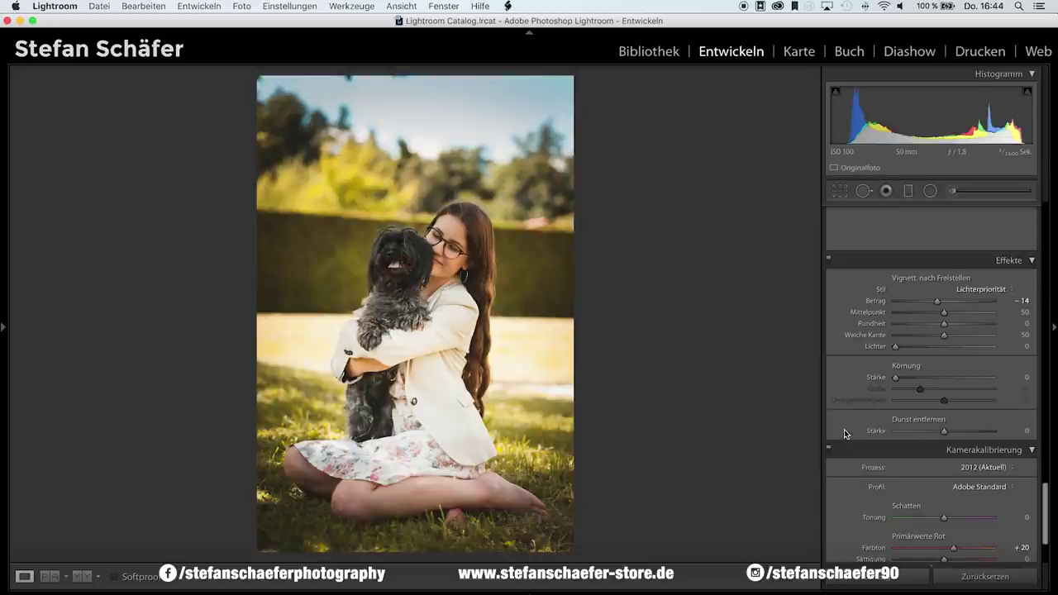
pyautogui.press('\\')
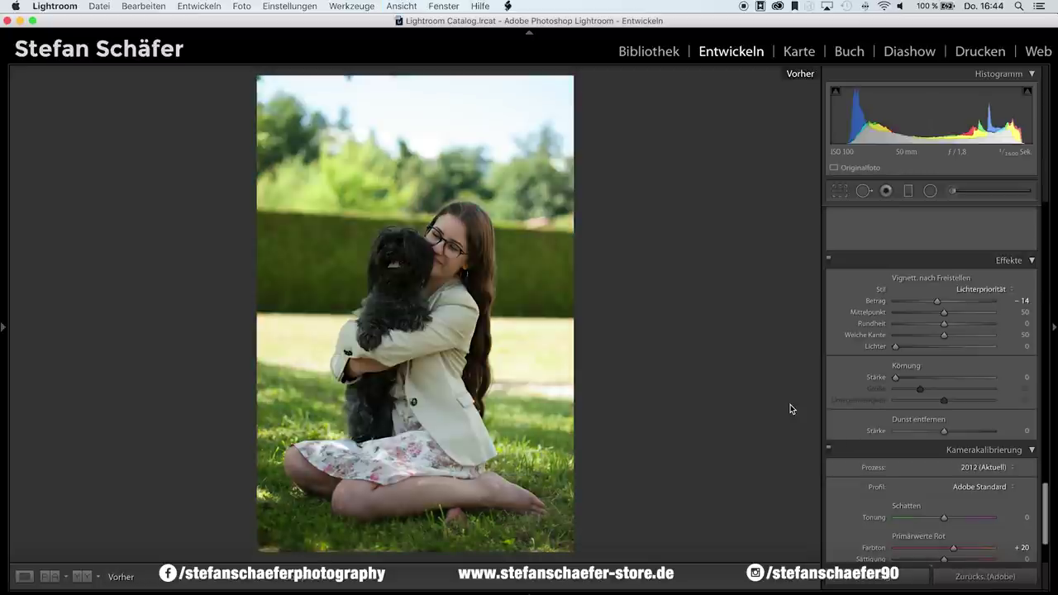
pyautogui.press('\\')
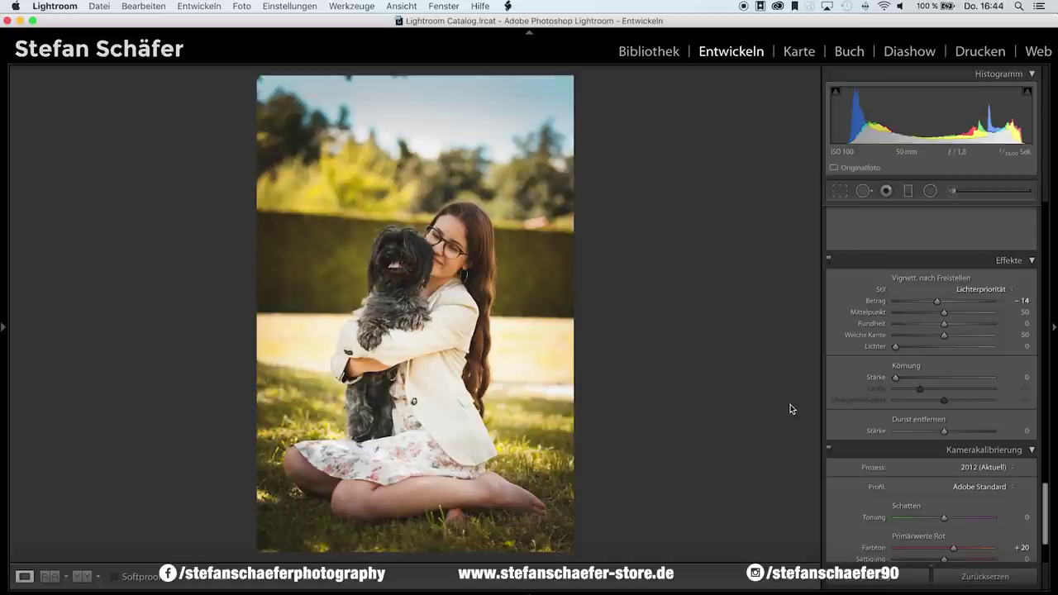
# Step: Lower the dog photo's Lichter to −32 and compare it against the original
pyautogui.scroll(5, 958, 314)
pyautogui.scroll(5, 950, 339)
pyautogui.scroll(5, 943, 364)
pyautogui.scroll(5, 934, 383)
pyautogui.scroll(-1, 934, 382)
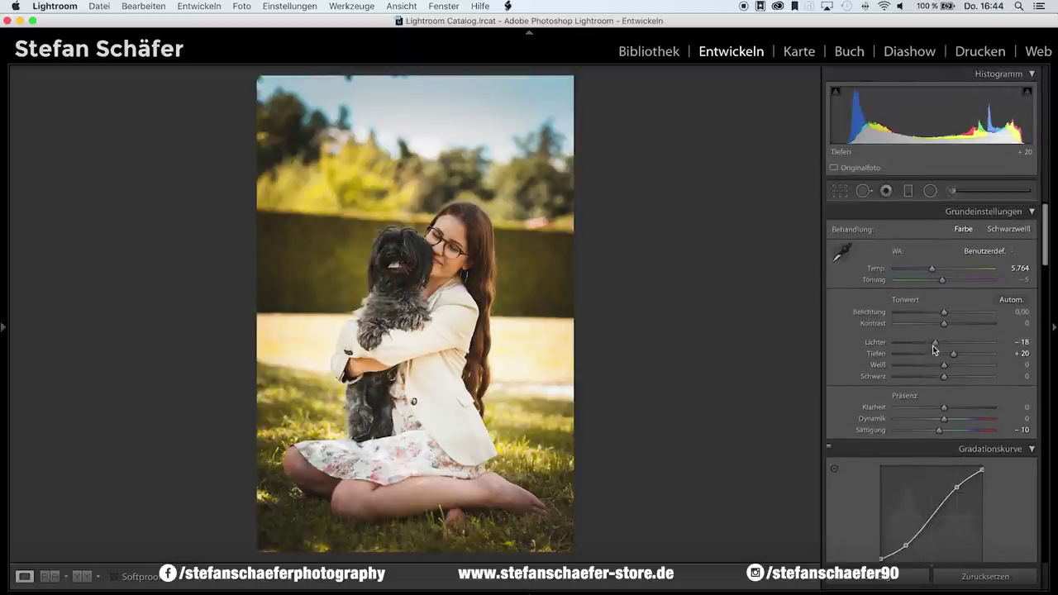
pyautogui.moveTo(935, 341); pyautogui.dragTo(929, 346)
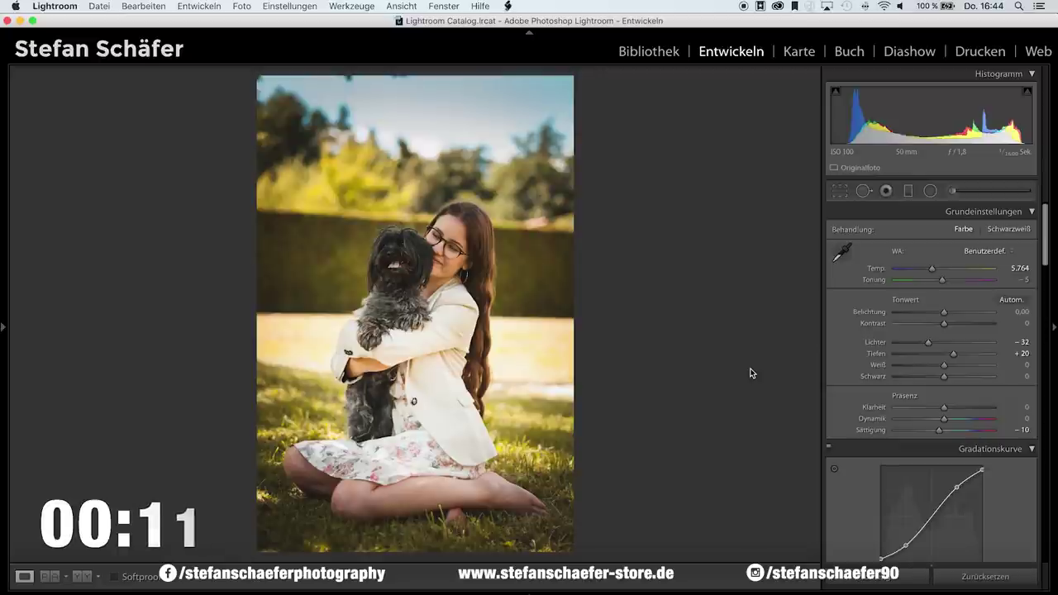
pyautogui.press('\\')
pyautogui.press('\\')
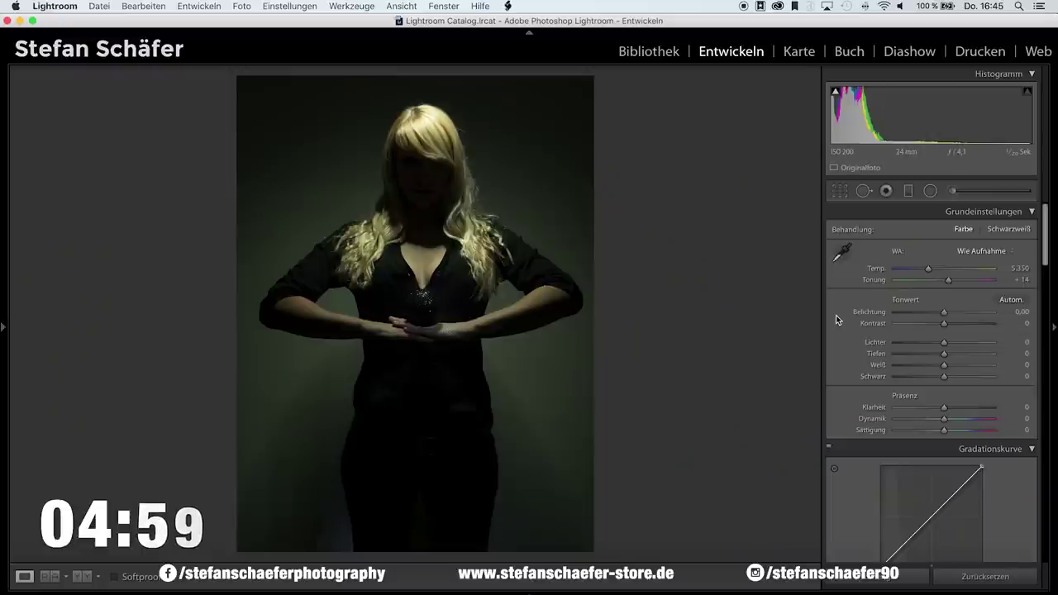
# Step: Convert the portrait to black and white with Belichtung +0.30, Lichter −19, Tiefen +22, Kontrast +13
pyautogui.click(1008, 229)
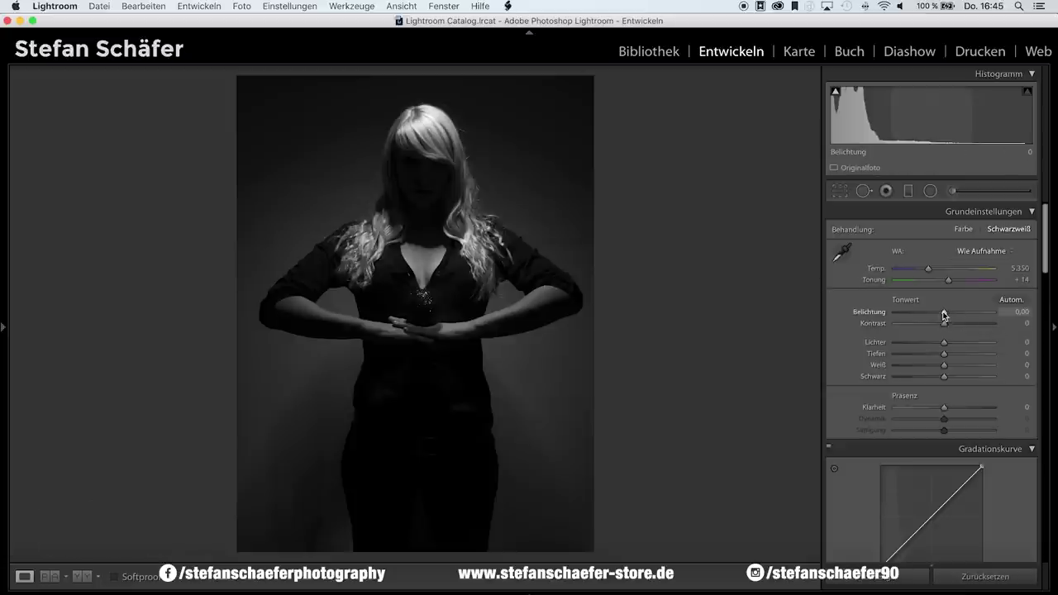
pyautogui.moveTo(947, 315); pyautogui.dragTo(935, 343)
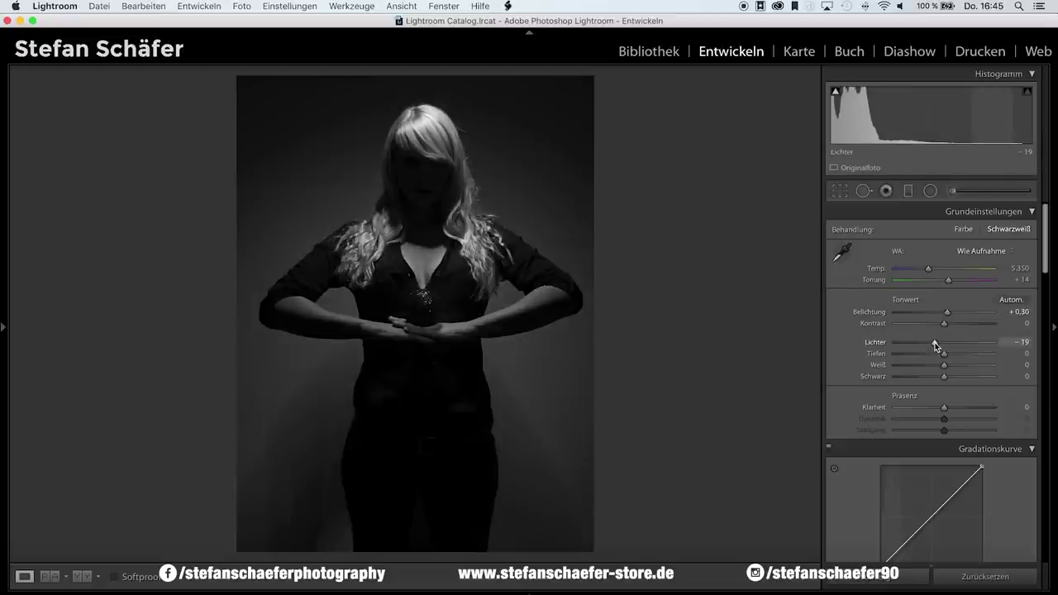
pyautogui.moveTo(946, 355); pyautogui.dragTo(957, 357)
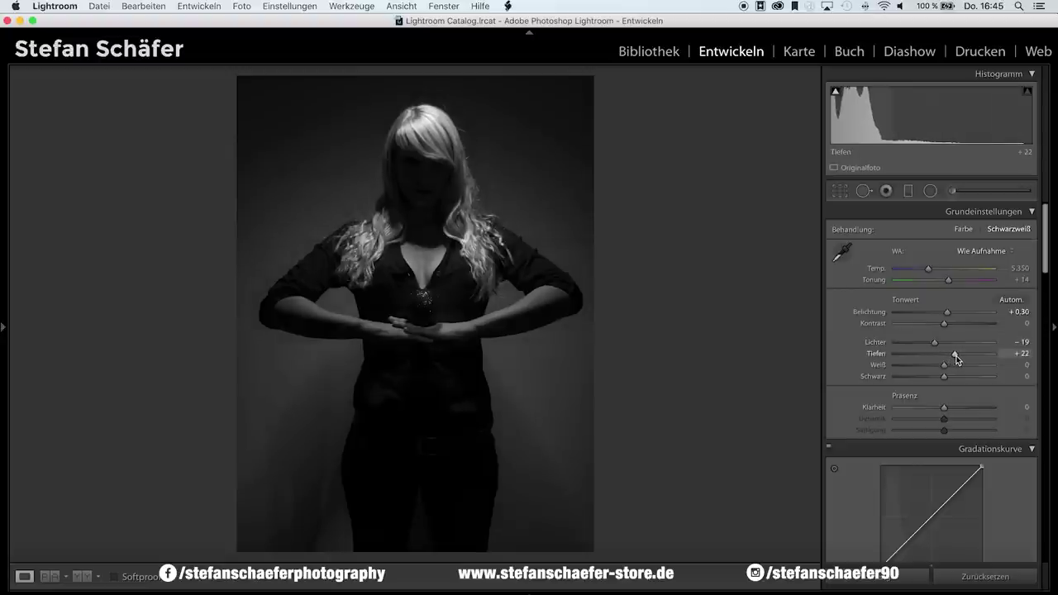
pyautogui.moveTo(944, 324); pyautogui.dragTo(951, 328)
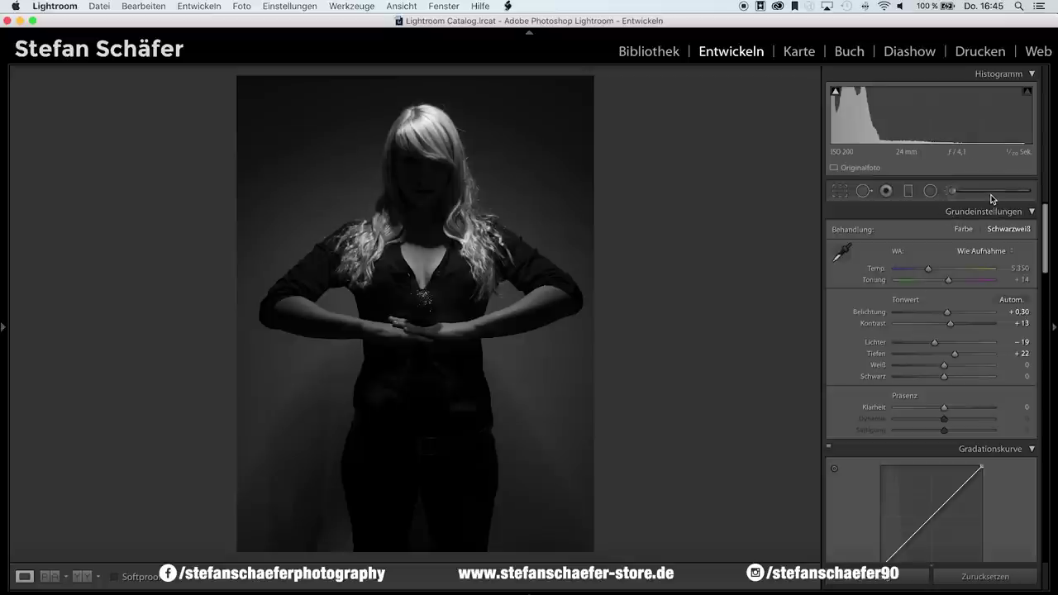
pyautogui.press('k')
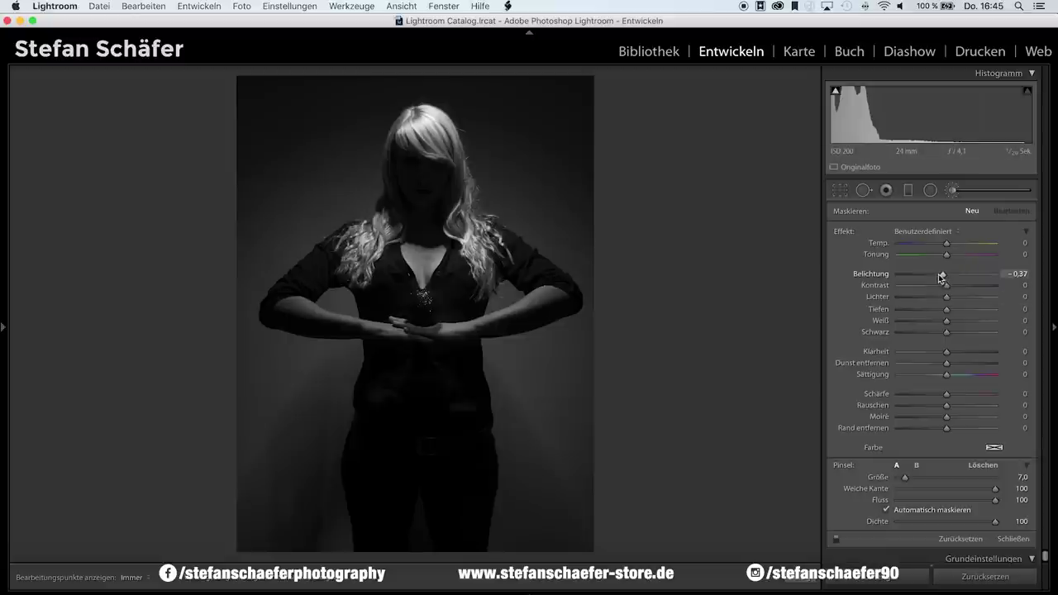
# Step: Paint a −1.21 Belichtung brush adjustment over the woman's face and close the brush
pyautogui.press('h')
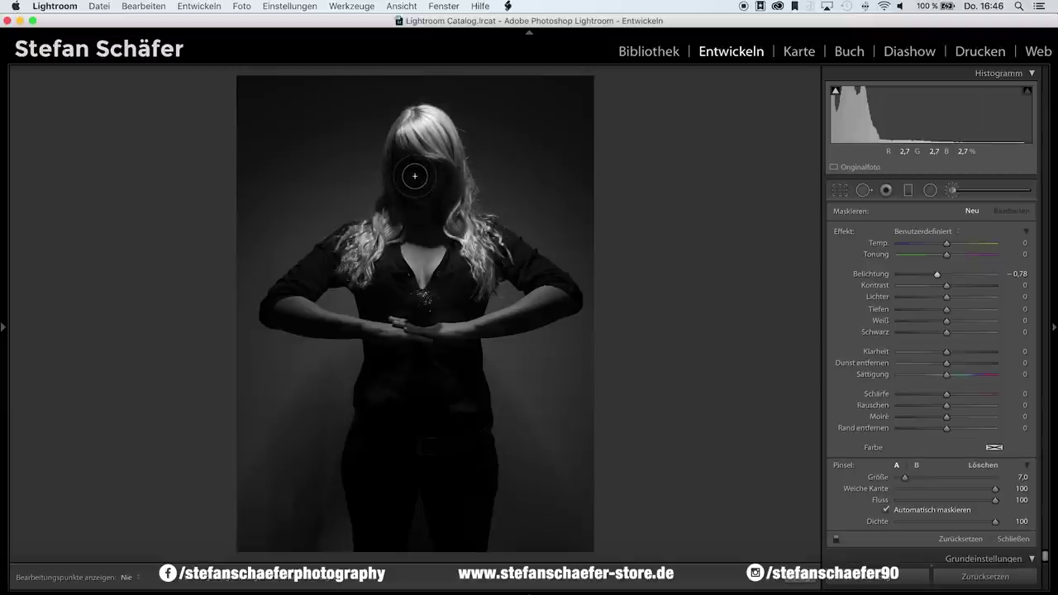
pyautogui.moveTo(428, 177); pyautogui.dragTo(409, 171)
pyautogui.press('h')
pyautogui.moveTo(937, 274); pyautogui.dragTo(932, 274)
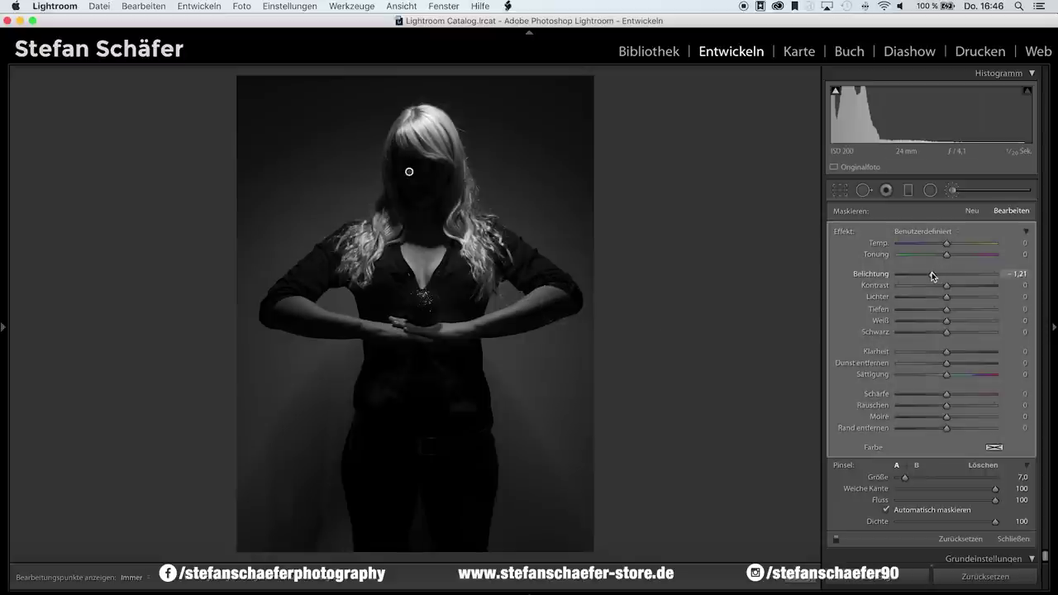
pyautogui.click(798, 587)
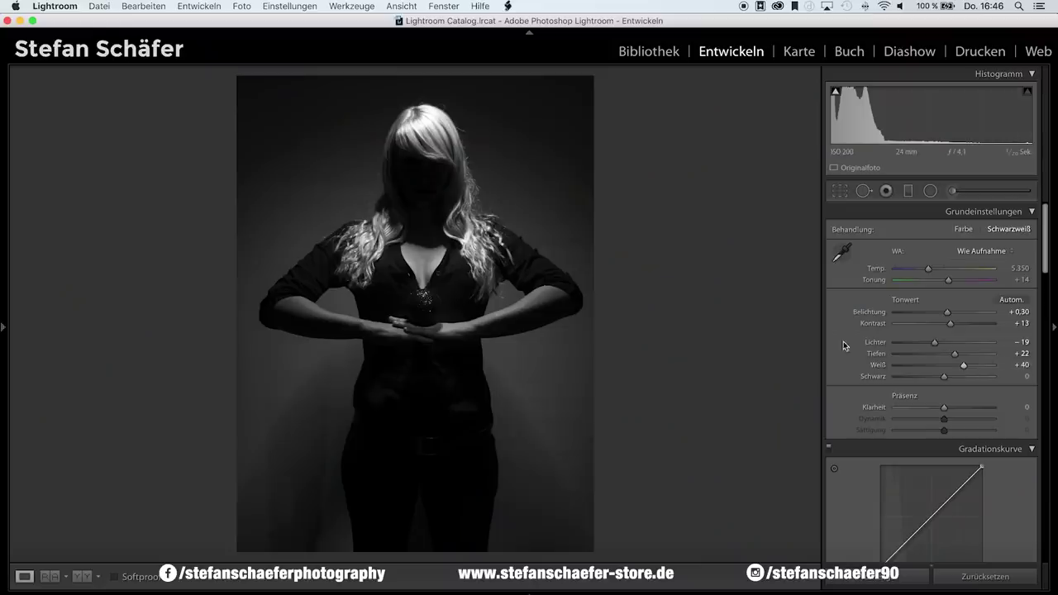
# Step: Build an S-shaped Gradationskurve by lifting the black point and adding shadow and highlight points
pyautogui.scroll(-5, 900, 347)
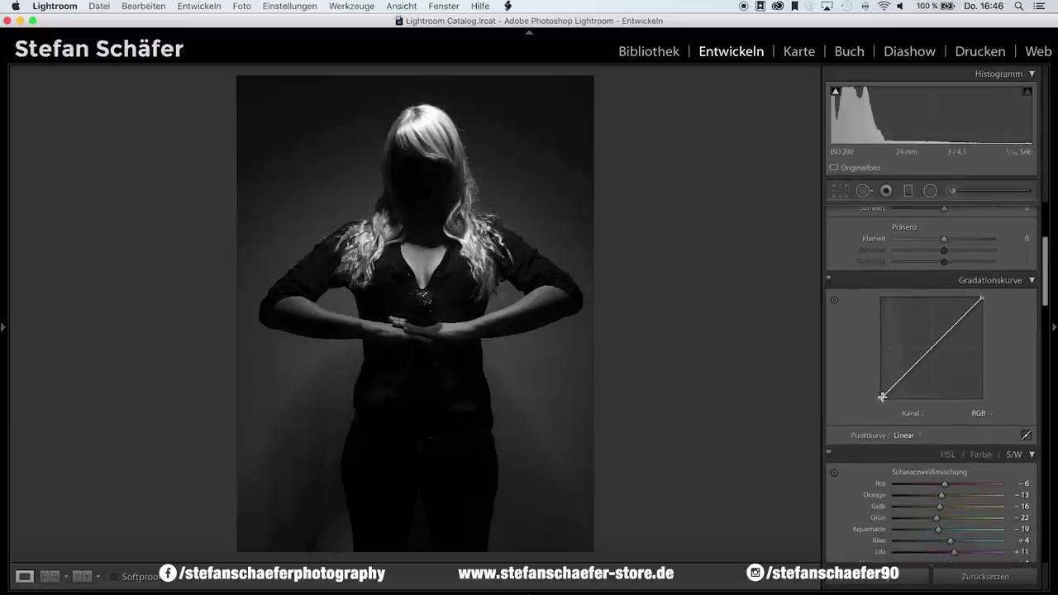
pyautogui.moveTo(881, 398); pyautogui.dragTo(877, 396)
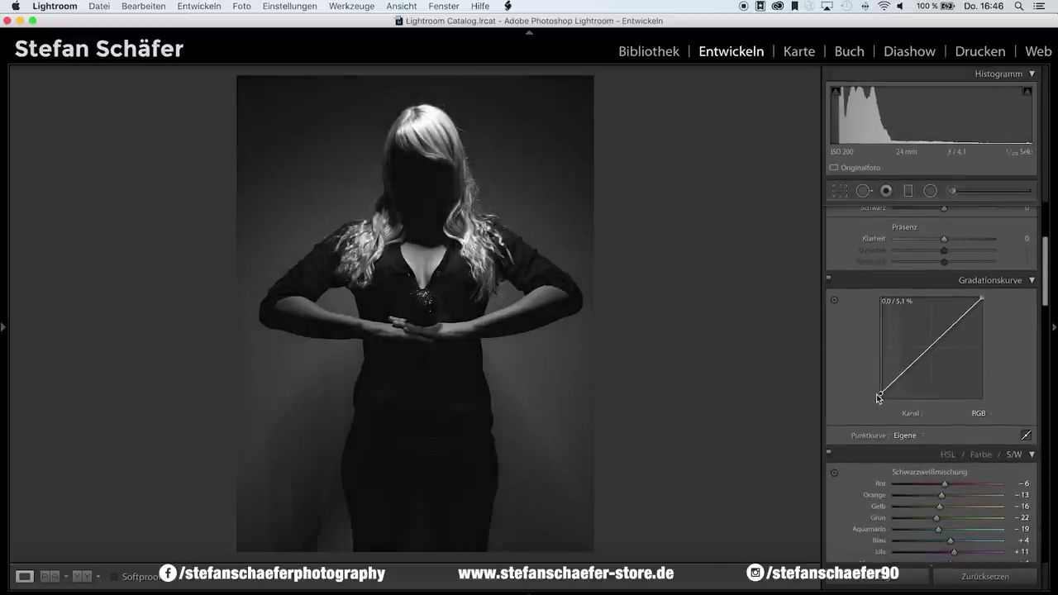
pyautogui.moveTo(900, 381); pyautogui.dragTo(902, 382)
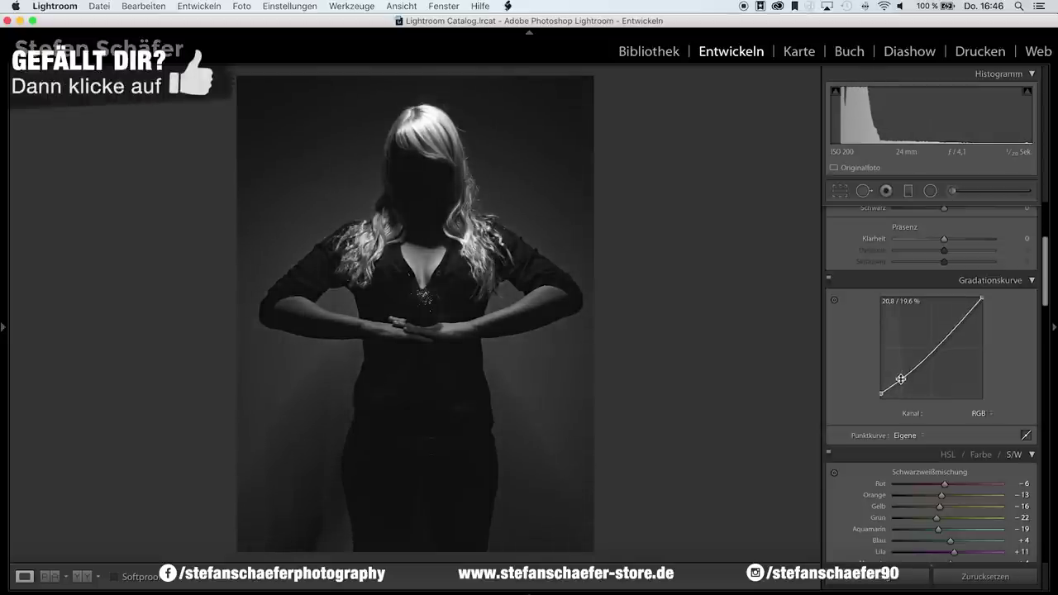
pyautogui.moveTo(947, 335); pyautogui.dragTo(985, 304)
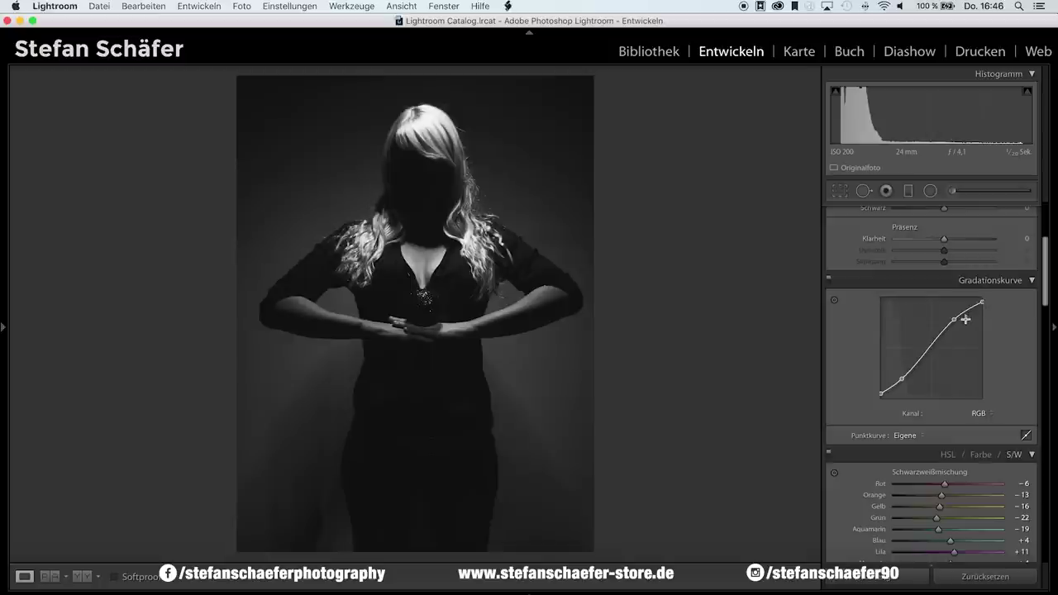
# Step: Set Lichter to −40 and Klarheit to +9
pyautogui.scroll(5, 878, 260)
pyautogui.moveTo(935, 345); pyautogui.dragTo(925, 344)
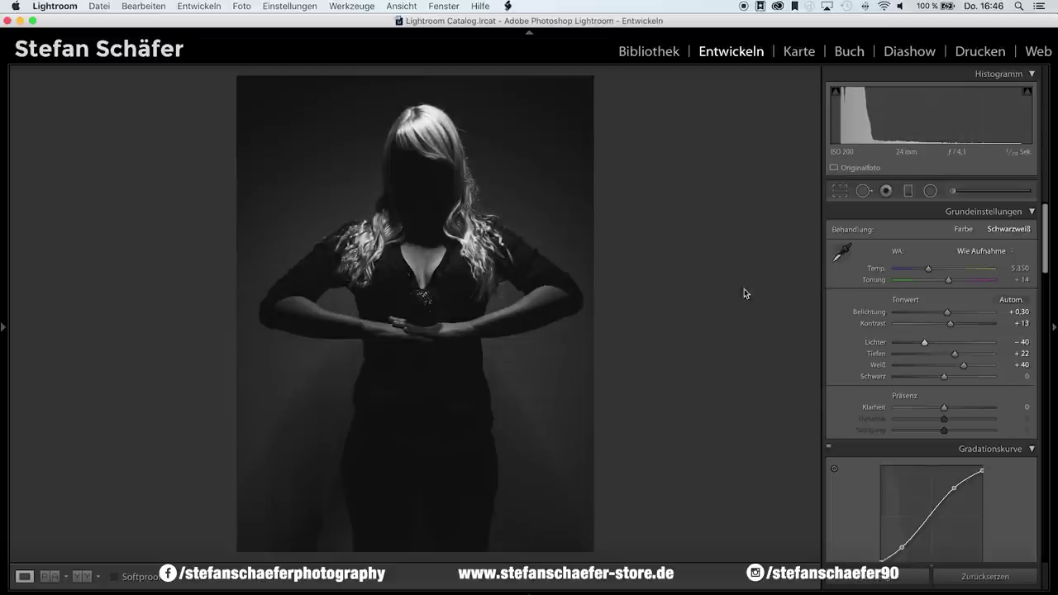
pyautogui.scroll(-5, 848, 358)
pyautogui.scroll(-2, 848, 359)
pyautogui.scroll(3, 848, 358)
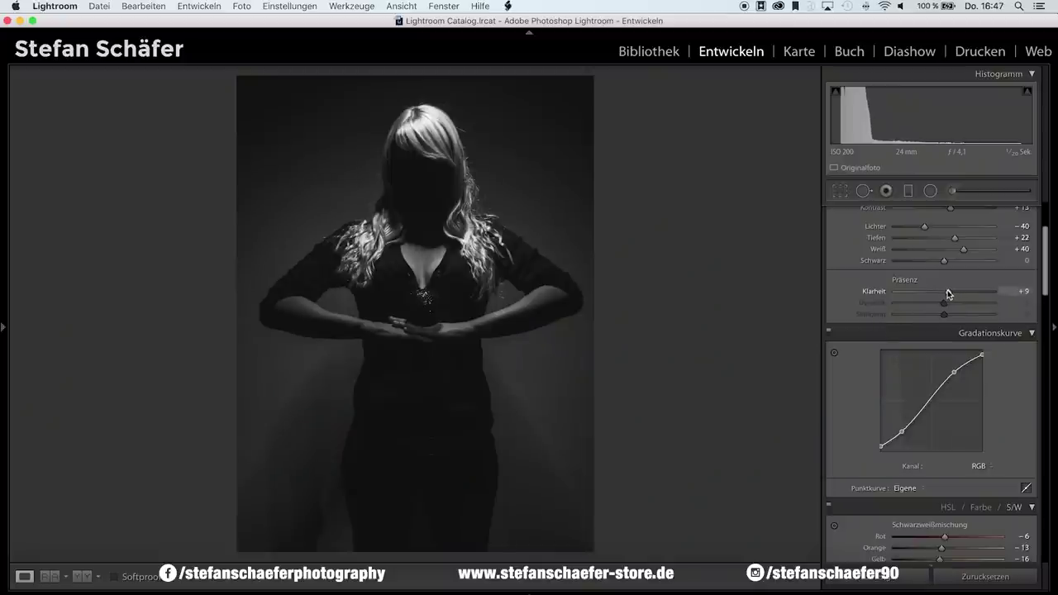
# Step: Zoom into the hair and sharpen with Betrag 90 and Maskieren 30
pyautogui.scroll(-3, 881, 343)
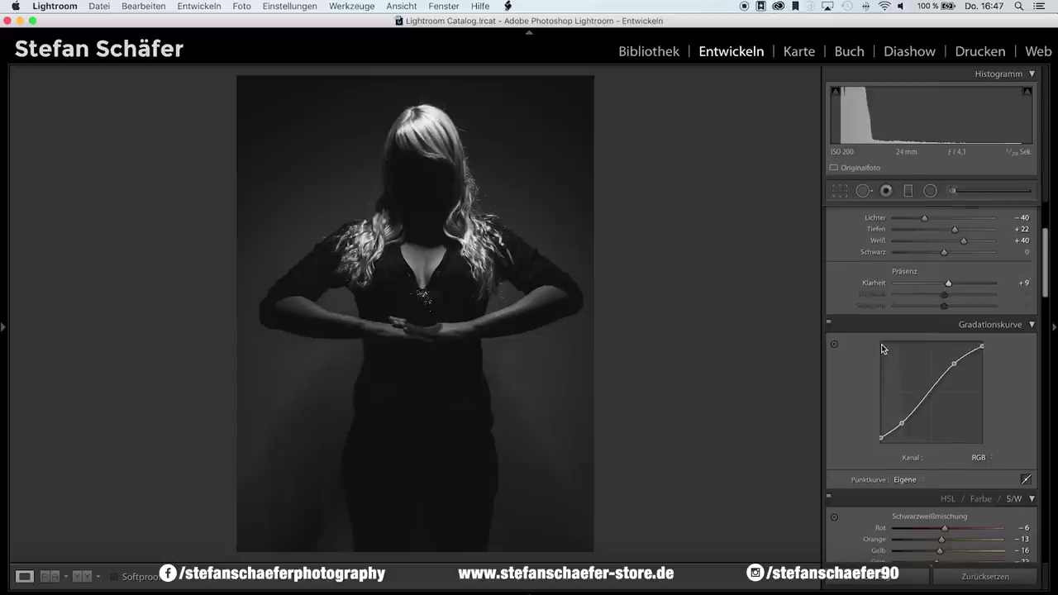
pyautogui.scroll(-4, 881, 344)
pyautogui.scroll(-3, 881, 344)
pyautogui.scroll(-5, 881, 344)
pyautogui.scroll(-1, 881, 344)
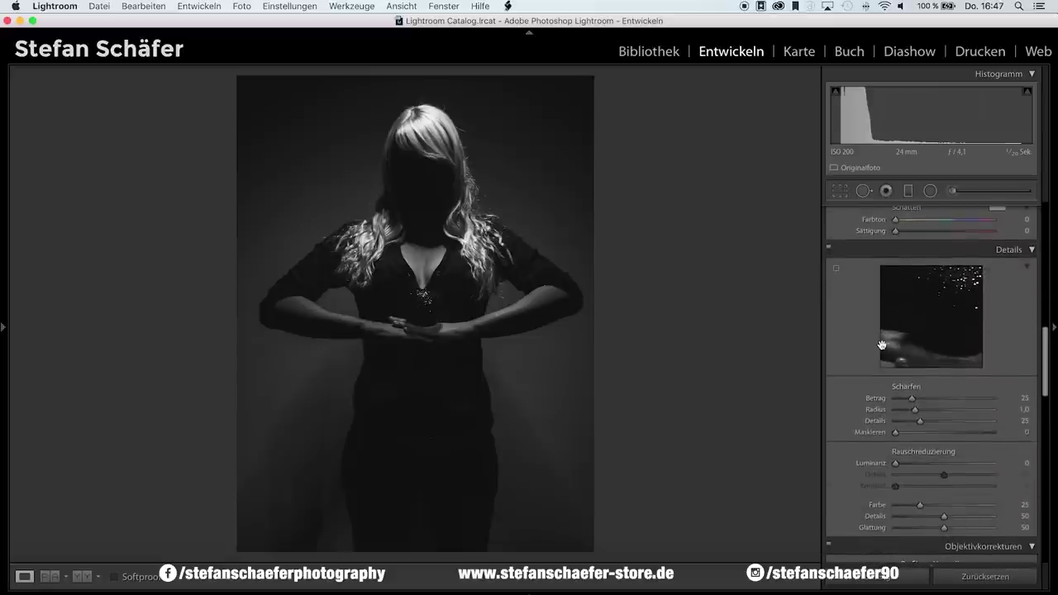
pyautogui.scroll(-1, 881, 344)
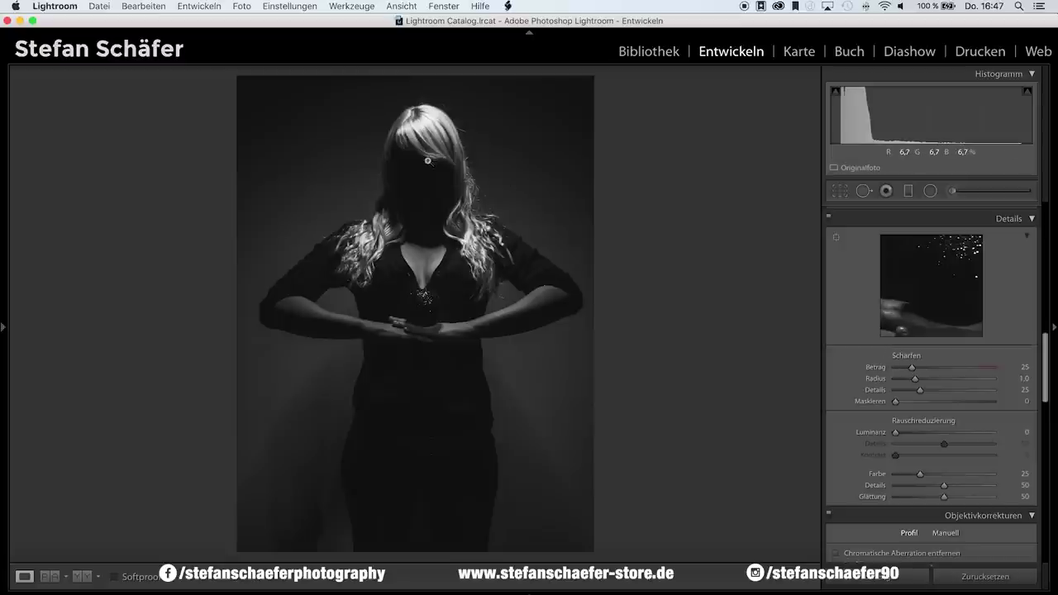
pyautogui.click(443, 151)
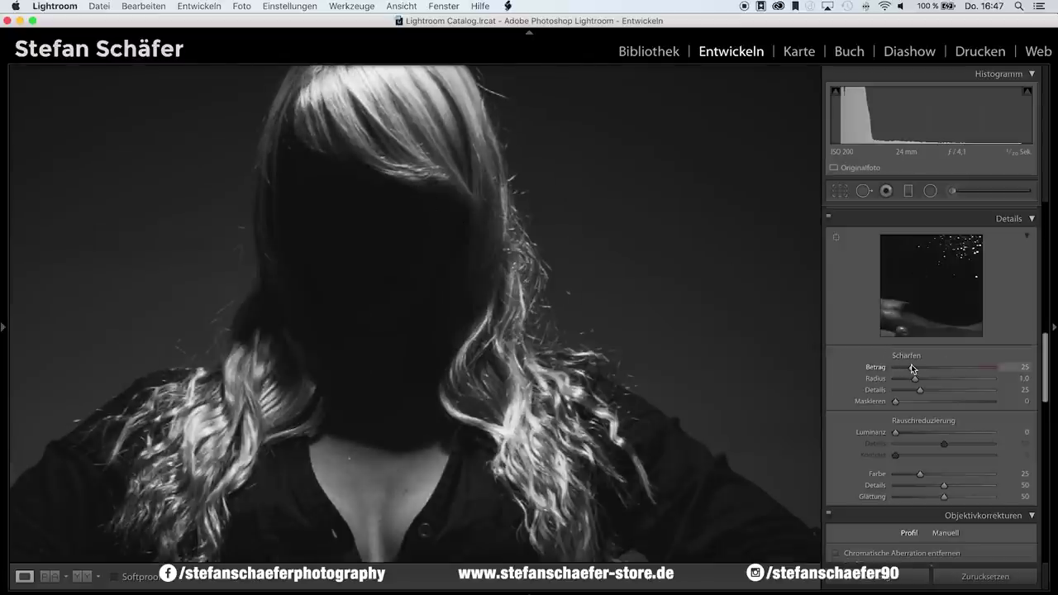
pyautogui.moveTo(916, 370); pyautogui.dragTo(957, 370)
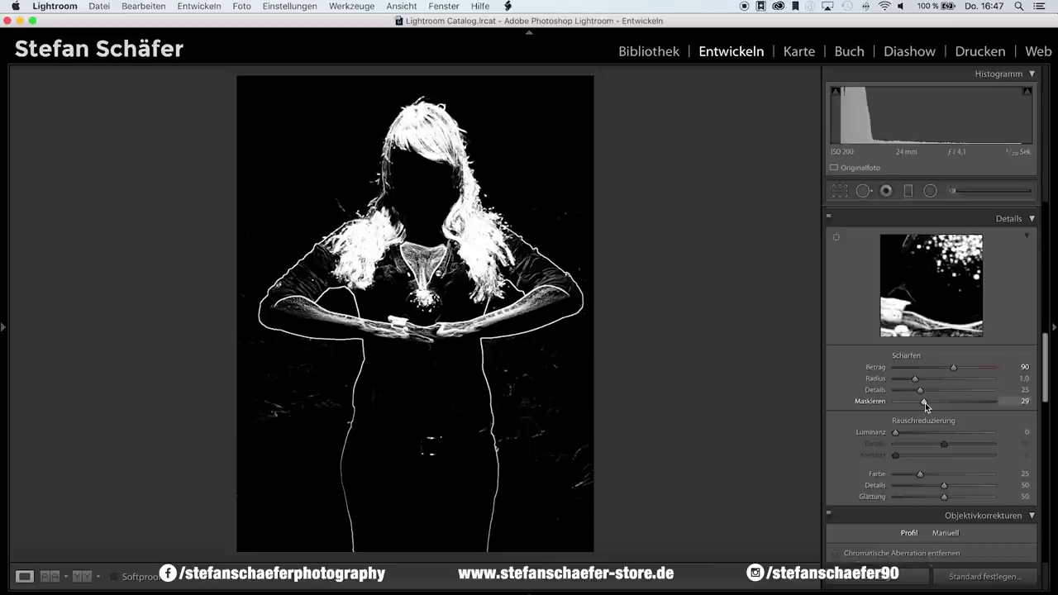
pyautogui.moveTo(925, 403); pyautogui.dragTo(926, 403)
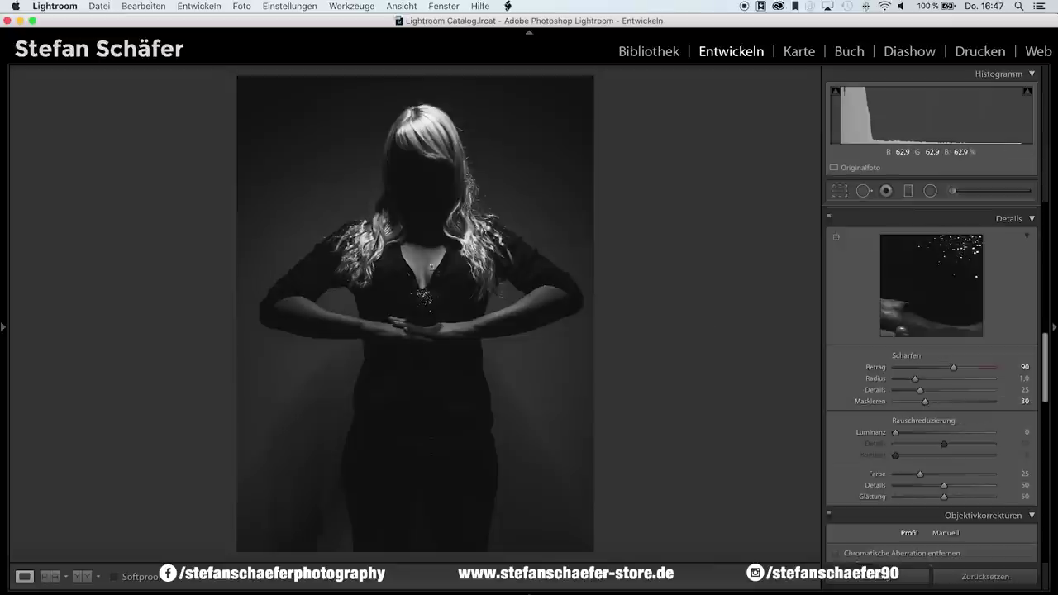
# Step: Enable Profilkorrekturen and chromatic aberration removal in lens corrections
pyautogui.scroll(-2, 869, 425)
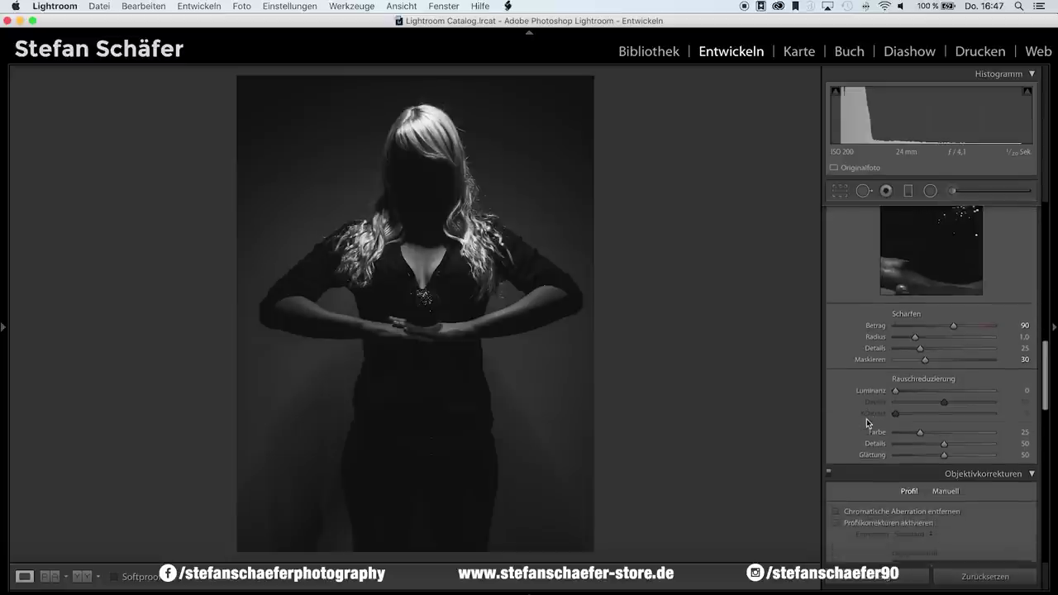
pyautogui.scroll(-3, 869, 426)
pyautogui.click(868, 486)
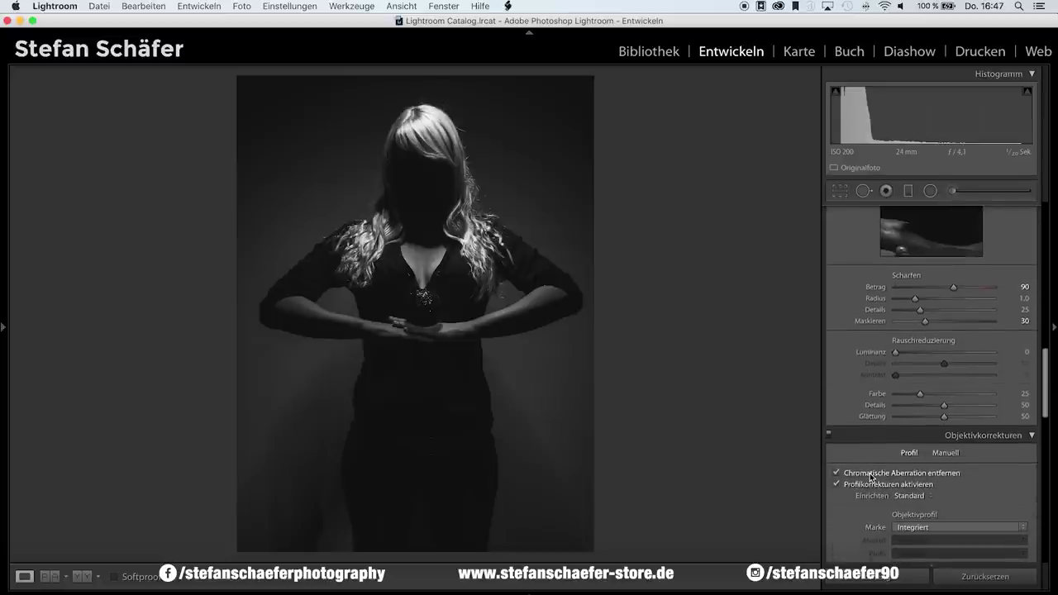
# Step: In Effekte, set the vignette to −18 and Dunst entfernen to +10
pyautogui.scroll(-2, 852, 491)
pyautogui.scroll(-5, 852, 491)
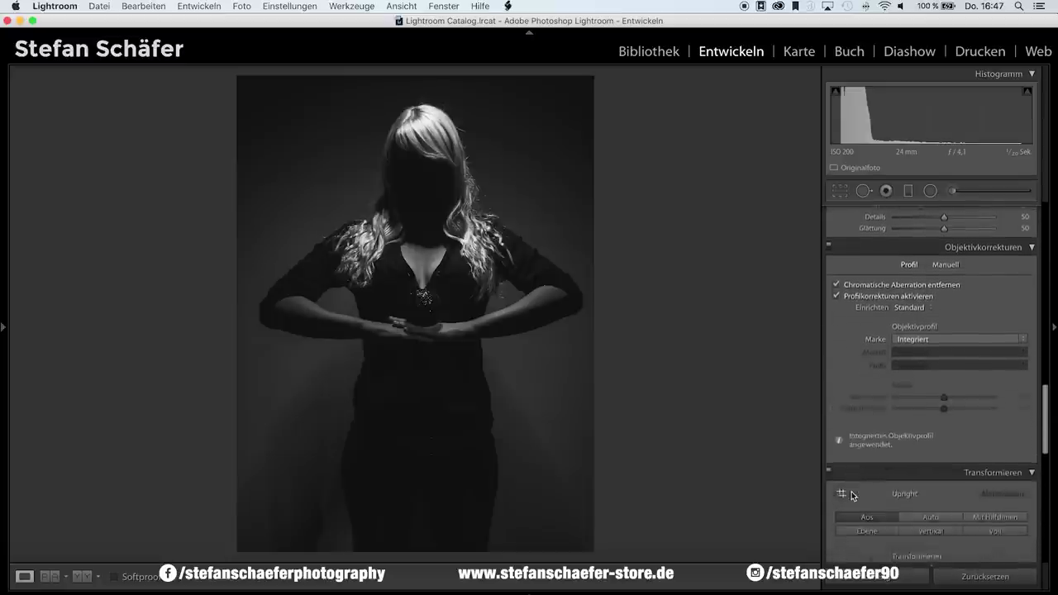
pyautogui.scroll(-5, 851, 491)
pyautogui.scroll(-3, 851, 491)
pyautogui.scroll(-10, 851, 492)
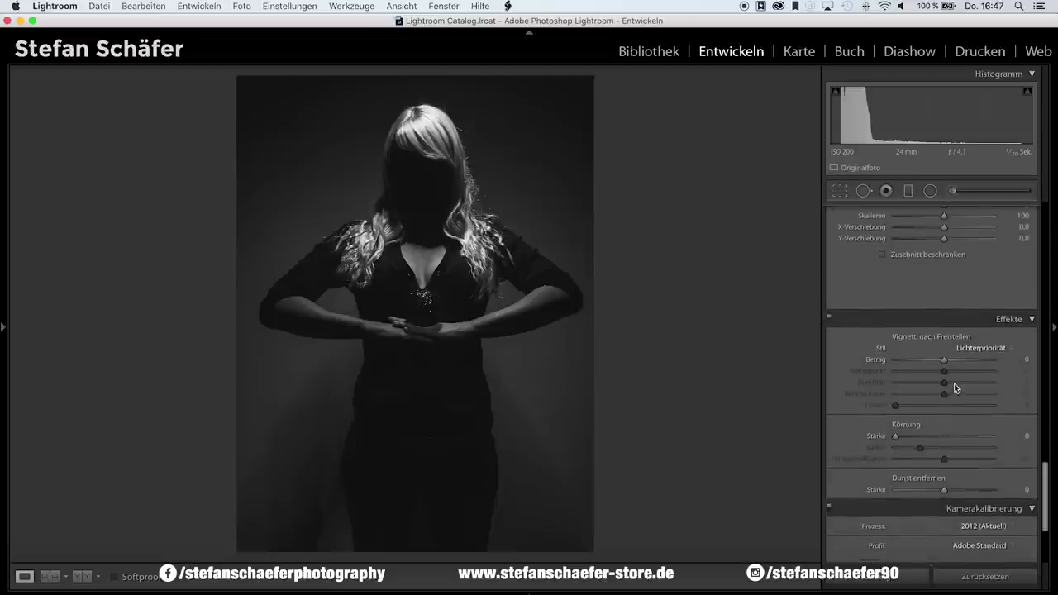
pyautogui.moveTo(944, 360); pyautogui.dragTo(937, 360)
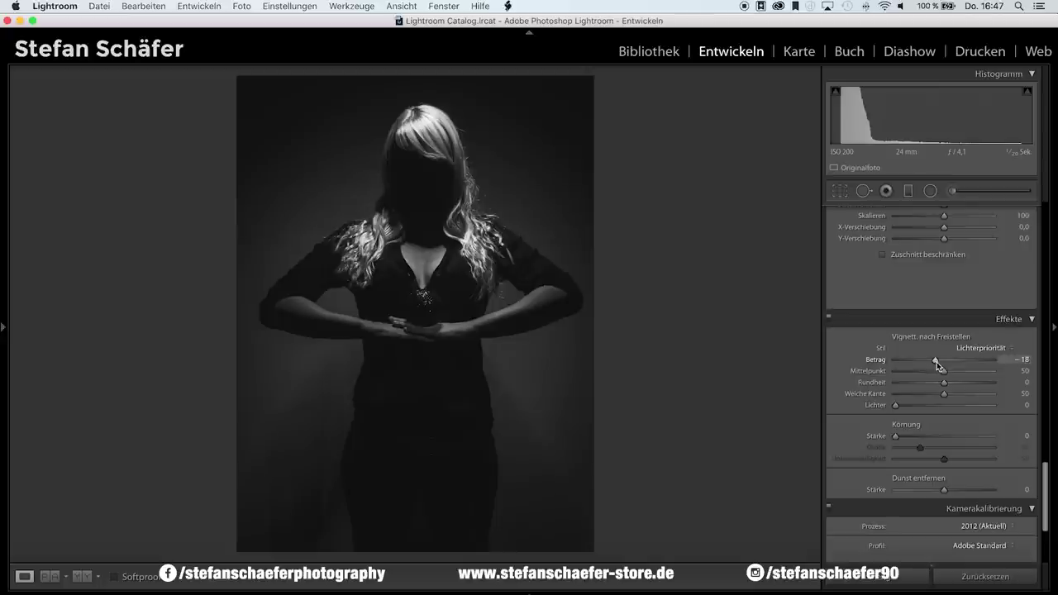
pyautogui.moveTo(948, 492); pyautogui.dragTo(950, 489)
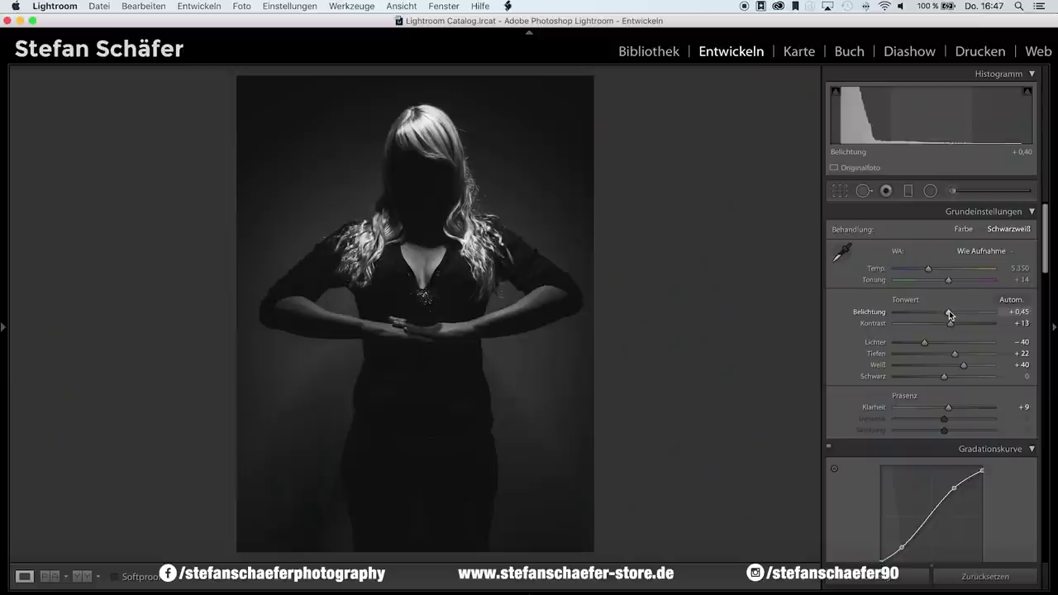
# Step: Drag the Grundeinstellungen Belichtung slider to +0.70
pyautogui.moveTo(949, 314); pyautogui.dragTo(951, 314)
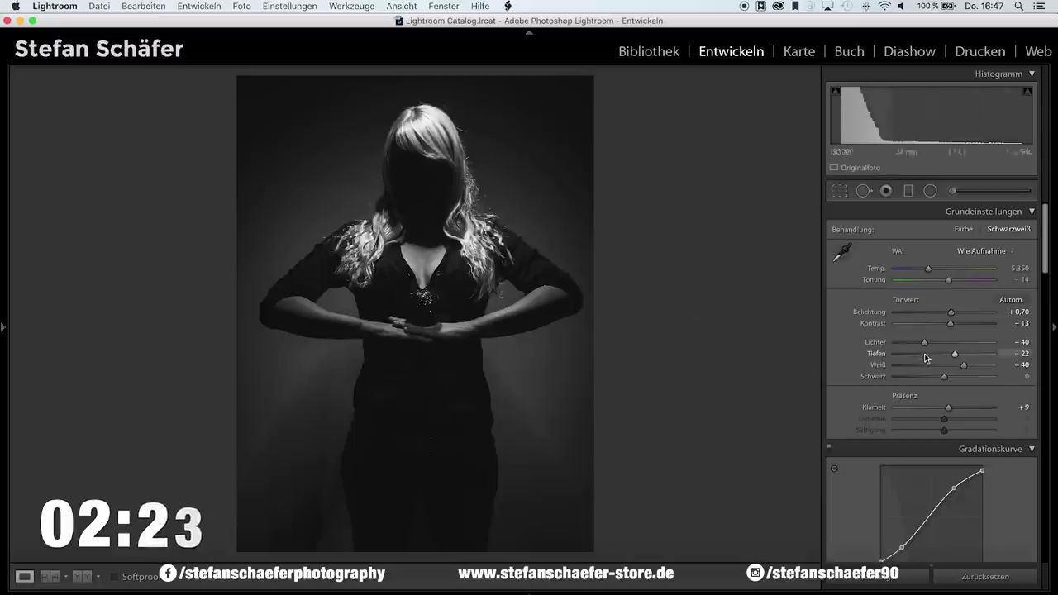
# Step: Zoom the portrait to 100% and pan to the woman's head and hair
pyautogui.scroll(-2, 915, 357)
pyautogui.scroll(-3, 915, 357)
pyautogui.scroll(-3, 914, 357)
pyautogui.scroll(-3, 914, 357)
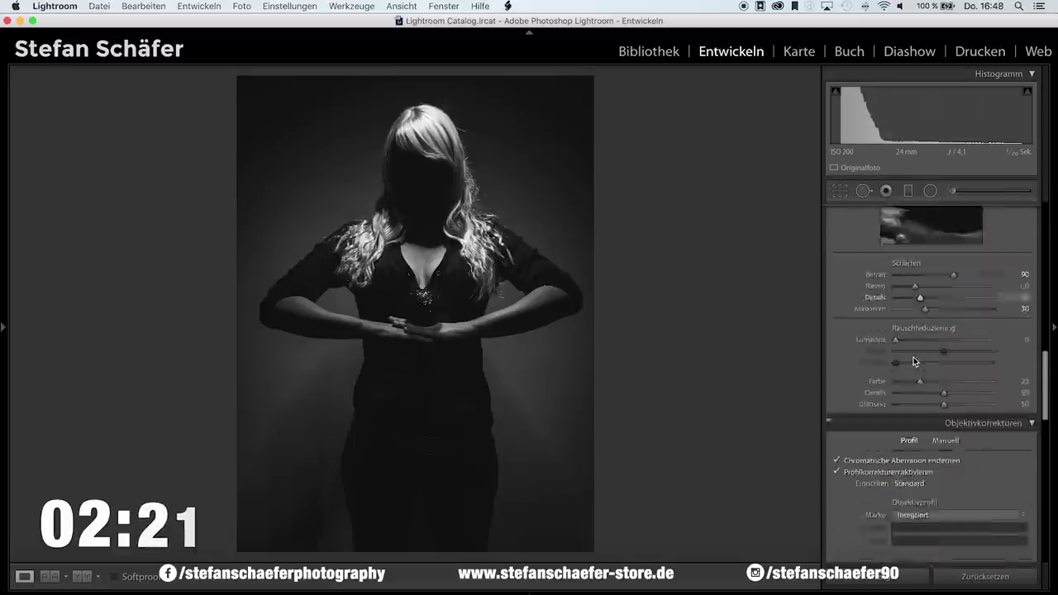
pyautogui.scroll(-3, 913, 357)
pyautogui.scroll(-1, 910, 354)
pyautogui.scroll(1, 903, 359)
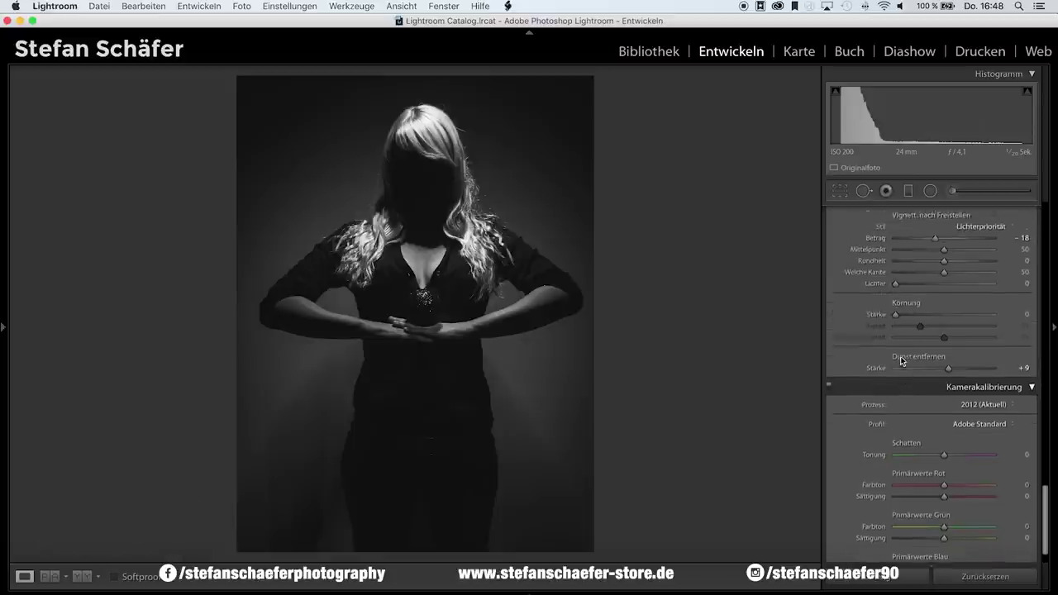
pyautogui.scroll(2, 900, 357)
pyautogui.scroll(1, 900, 356)
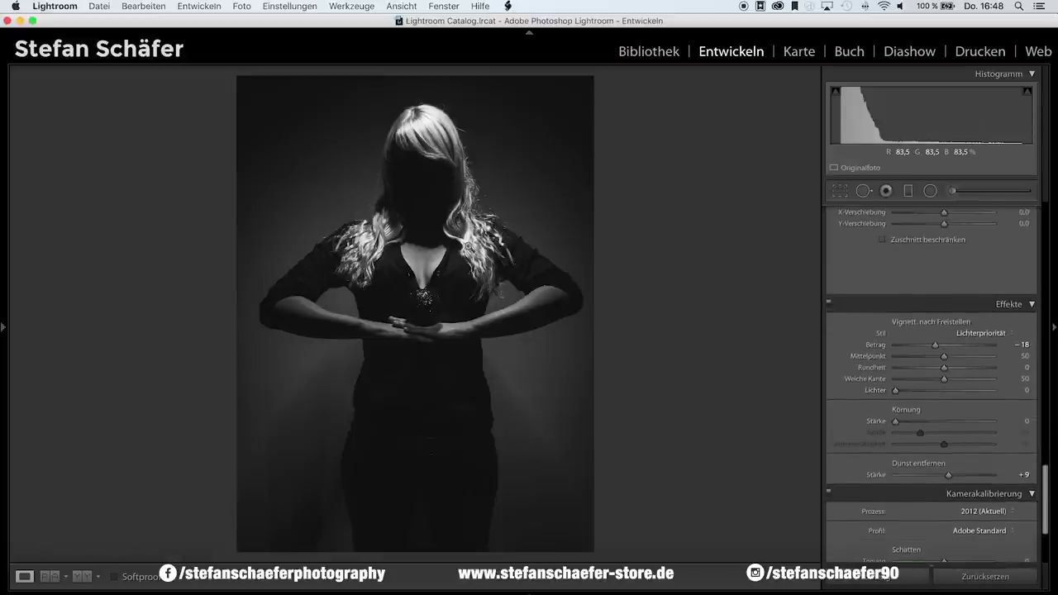
pyautogui.click(467, 213)
pyautogui.moveTo(633, 208)
pyautogui.mouseDown()
pyautogui.moveTo(588, 371)
pyautogui.moveTo(619, 373)
pyautogui.mouseUp()
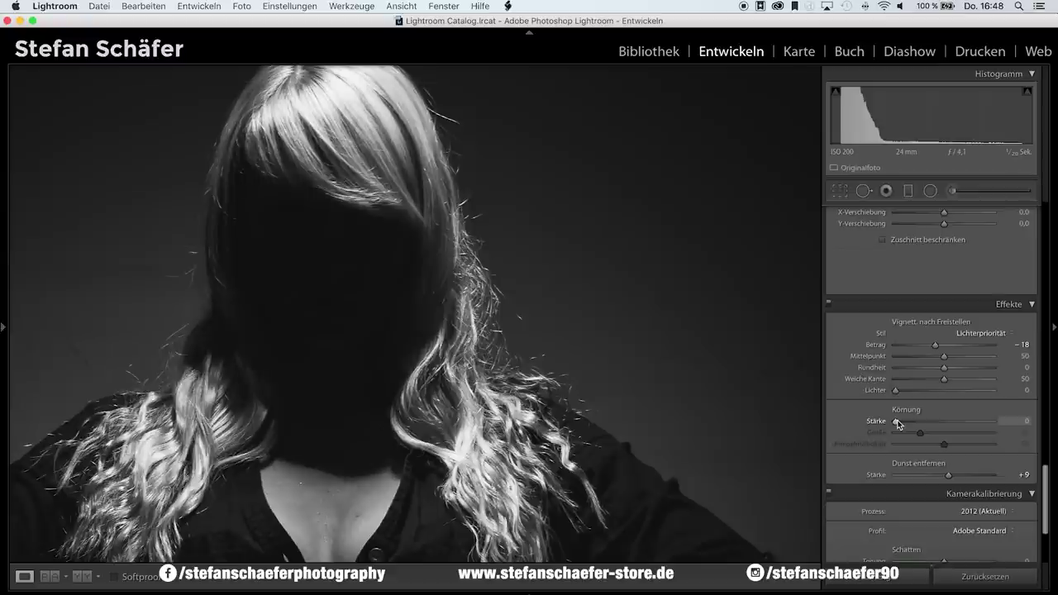
# Step: Raise Körnung Stärke for visible film grain, then zoom back out to the full photo
pyautogui.moveTo(896, 424); pyautogui.dragTo(900, 425)
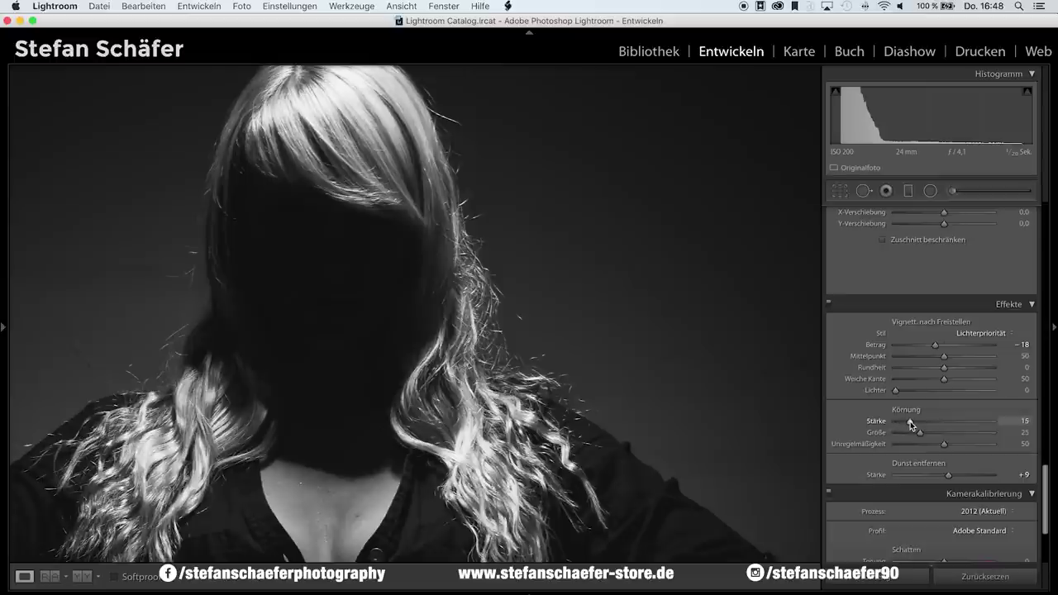
pyautogui.moveTo(913, 425); pyautogui.dragTo(942, 426)
pyautogui.click(588, 379)
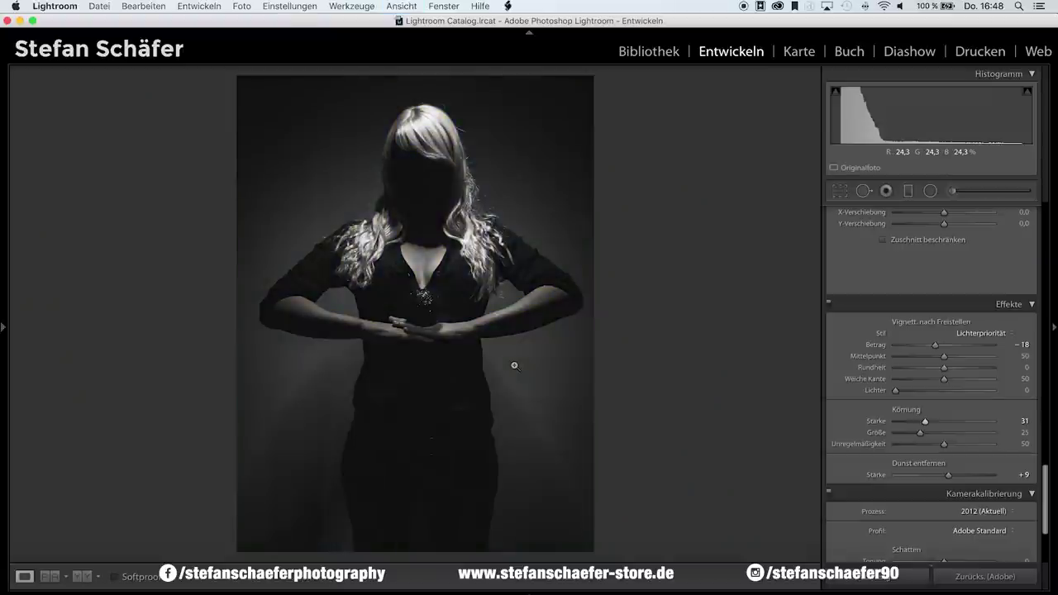
# Step: Compare against the colour original with backslash and lift Tiefen to +40
pyautogui.press('\\')
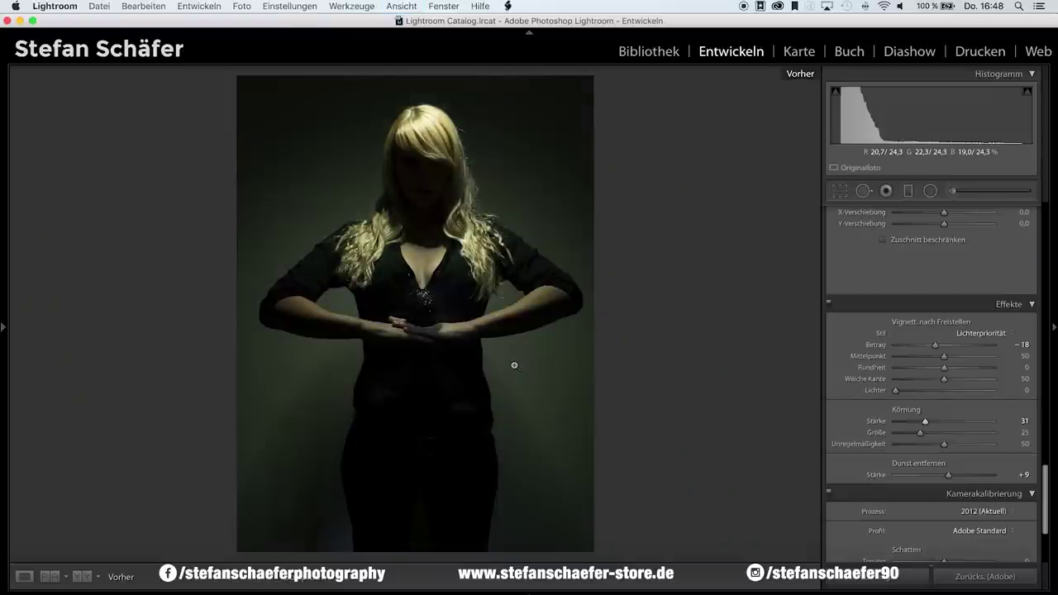
pyautogui.press('\\')
pyautogui.press('\\')
pyautogui.press('\\')
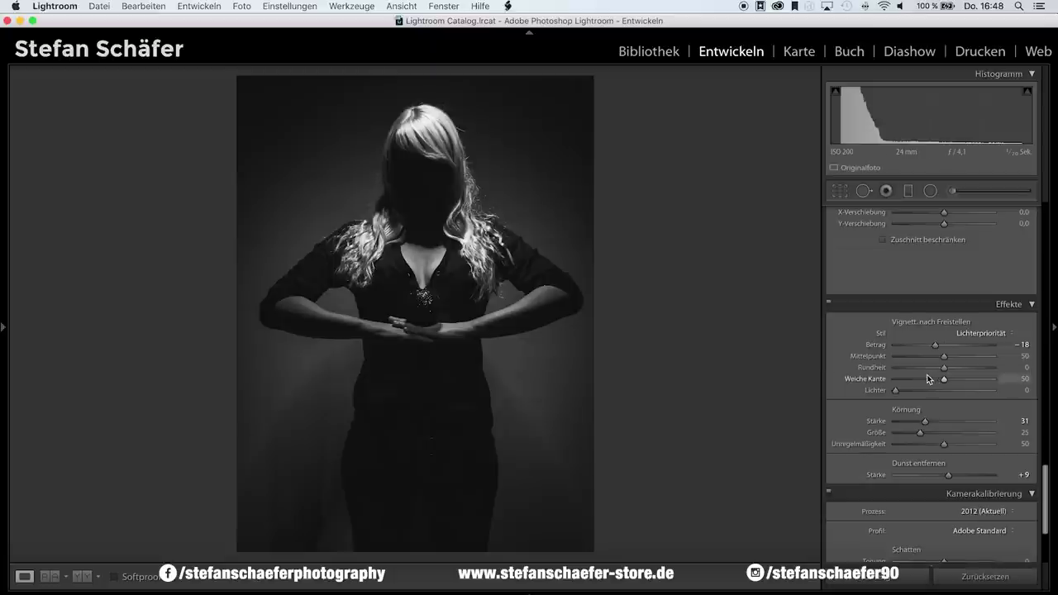
pyautogui.scroll(15, 932, 376)
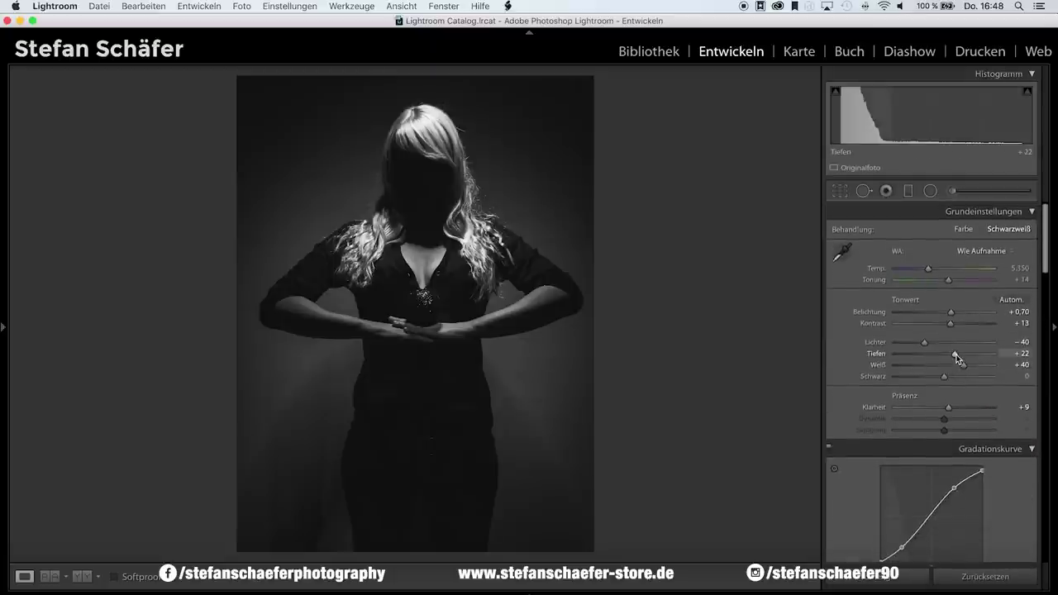
pyautogui.moveTo(960, 355); pyautogui.dragTo(963, 354)
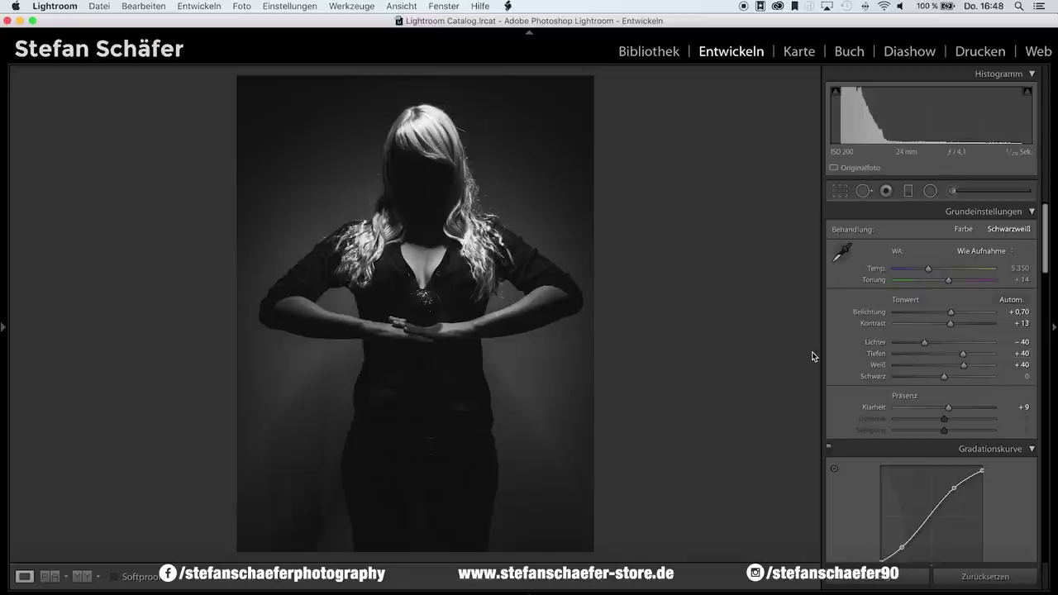
pyautogui.press('\\')
pyautogui.press('\\')
pyautogui.press('\\')
pyautogui.press('\\')
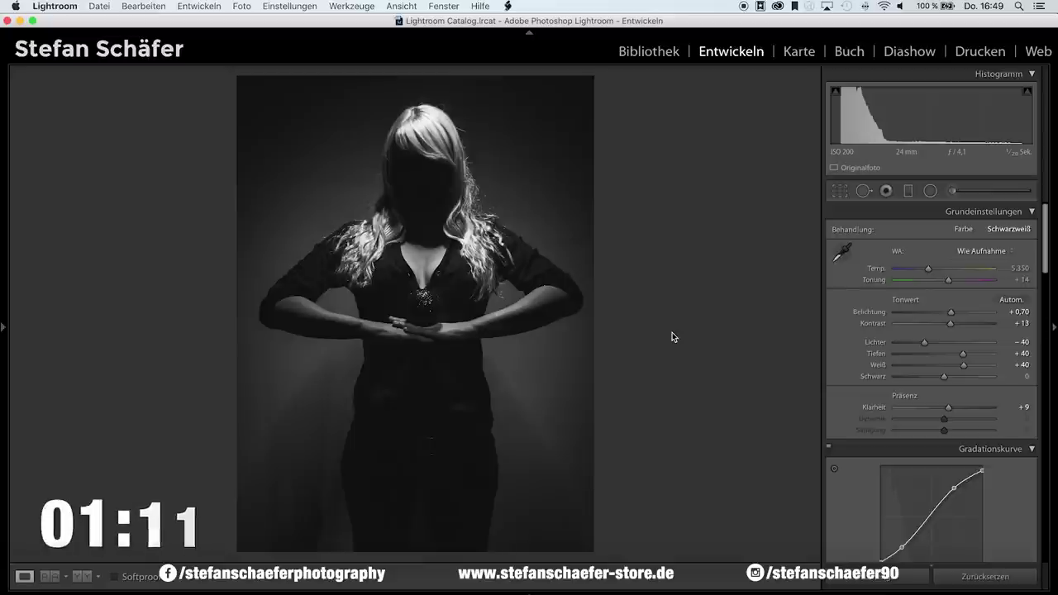
pyautogui.press('shift')
pyautogui.press('\\')
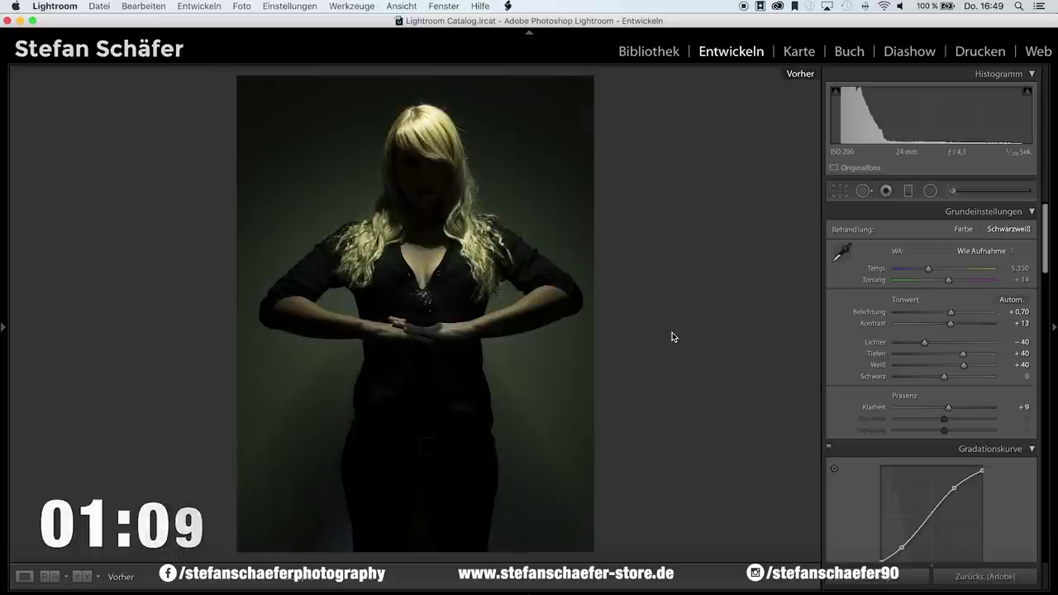
pyautogui.press('\\')
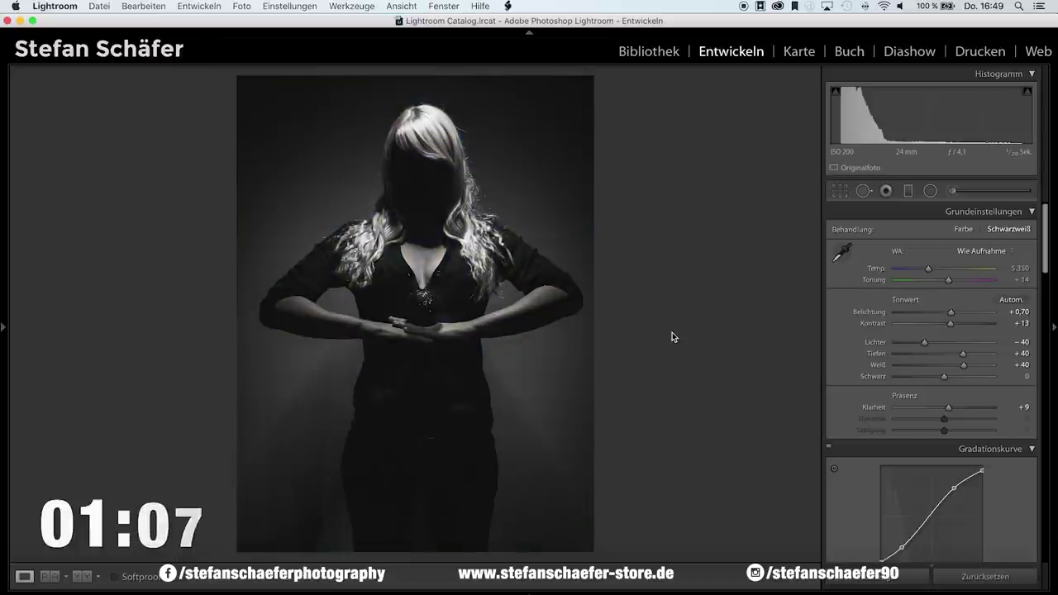